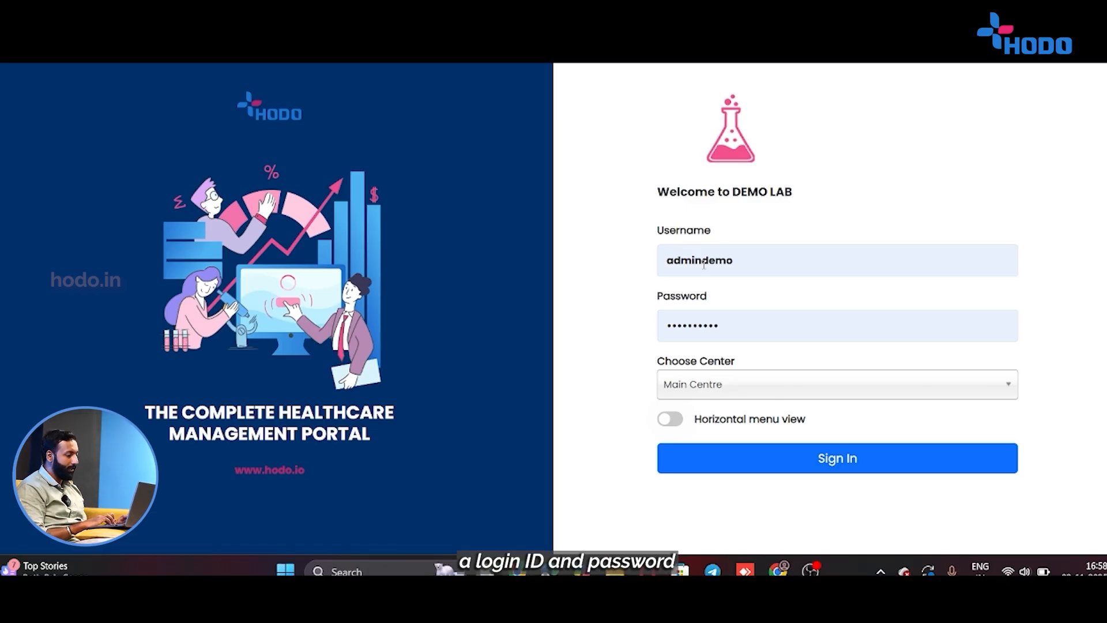
# Sign in to DEMO LAB with Main Centre chosen as the centre.
pyautogui.click(715, 384)
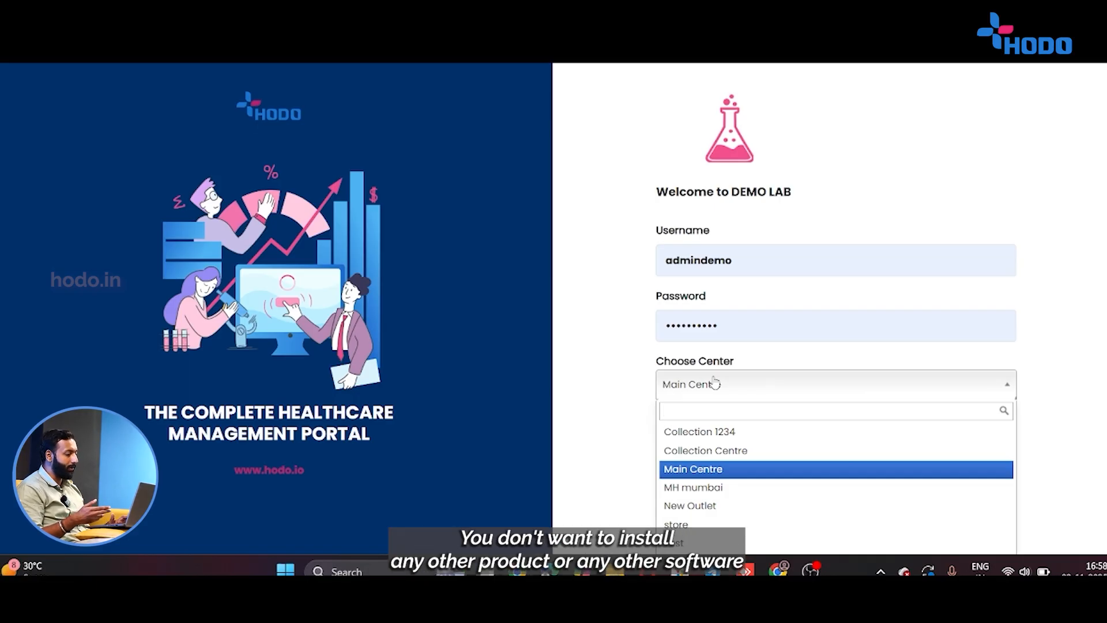
pyautogui.click(715, 469)
pyautogui.click(717, 468)
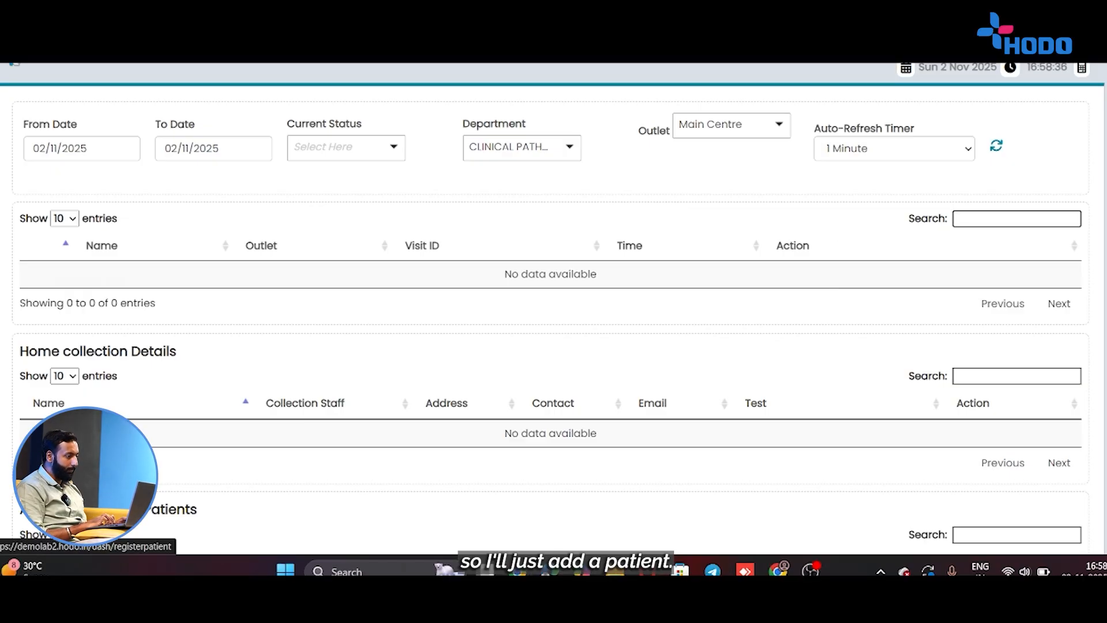
# Open Register Patient, try 99 and 98 in the existing-patient search, clear it, and focus First Name.
pyautogui.click(8, 207)
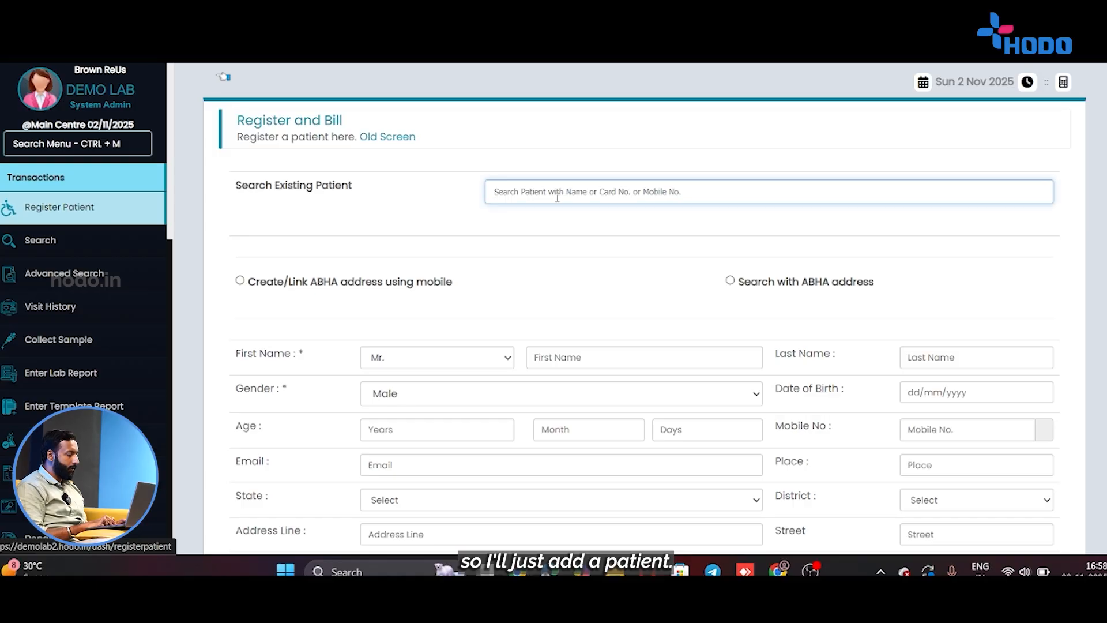
pyautogui.write('99')
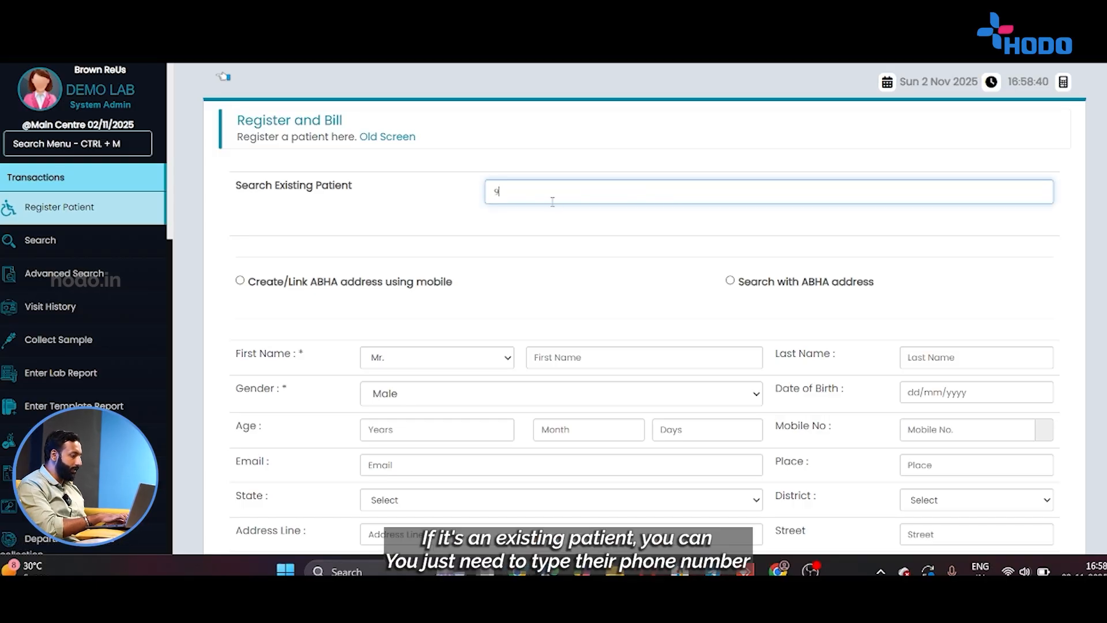
pyautogui.press('BackSpace')
pyautogui.press('BackSpace')
pyautogui.press('BackSpace')
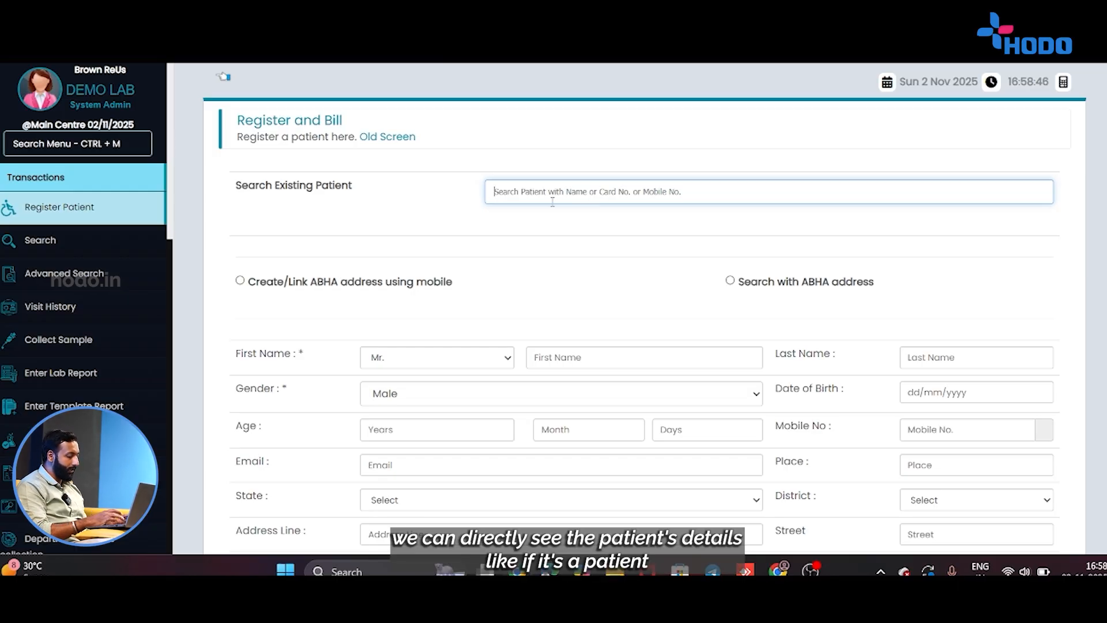
pyautogui.write('988')
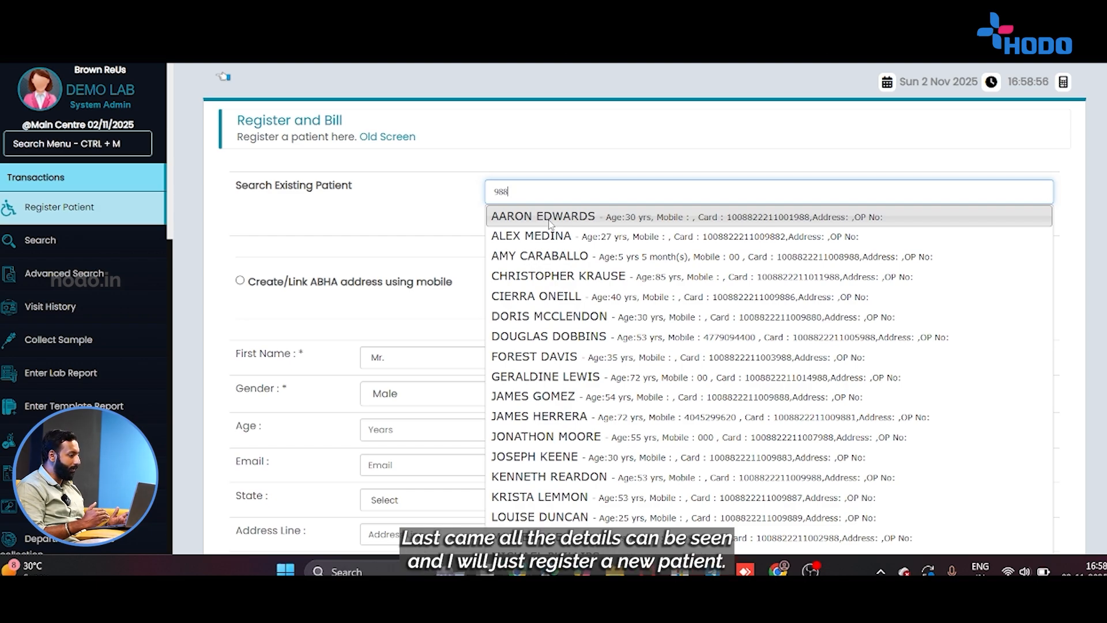
pyautogui.press('BackSpace')
pyautogui.press('BackSpace')
pyautogui.press('BackSpace')
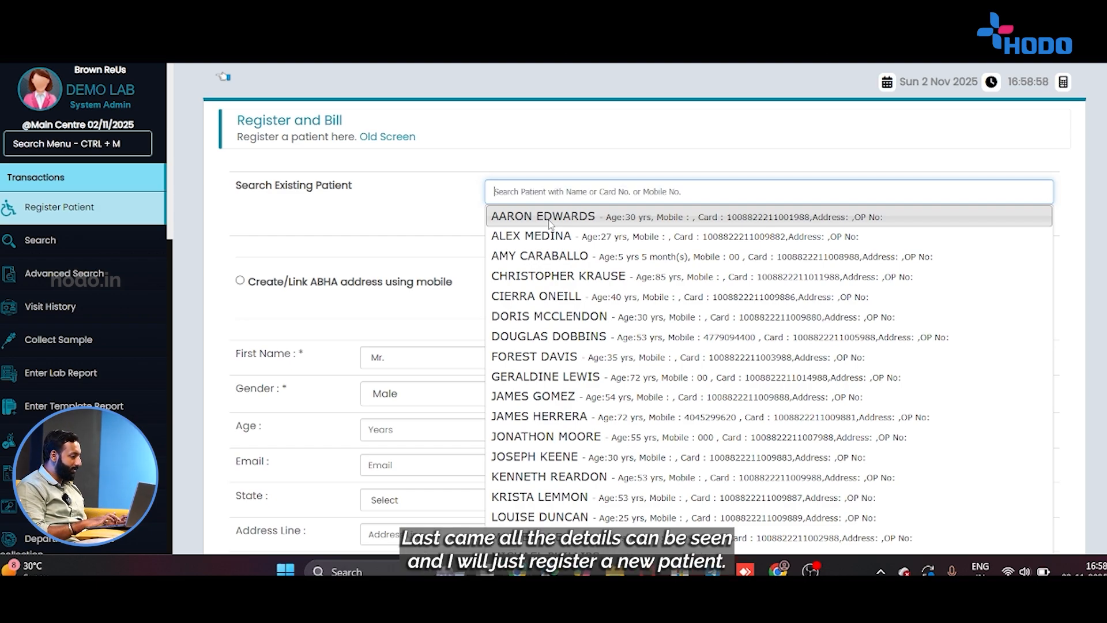
pyautogui.moveTo(430, 193); pyautogui.dragTo(529, 443)
pyautogui.click(590, 351)
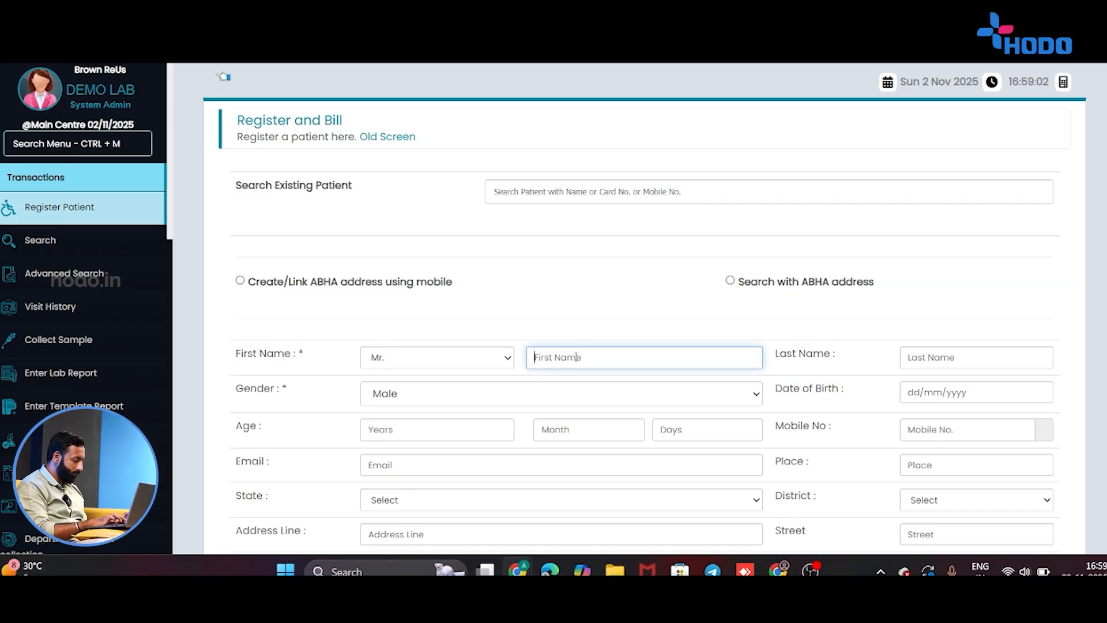
# Enter the patient's first name, 22 in Age Years, and their 10-digit mobile number.
pyautogui.write('K')
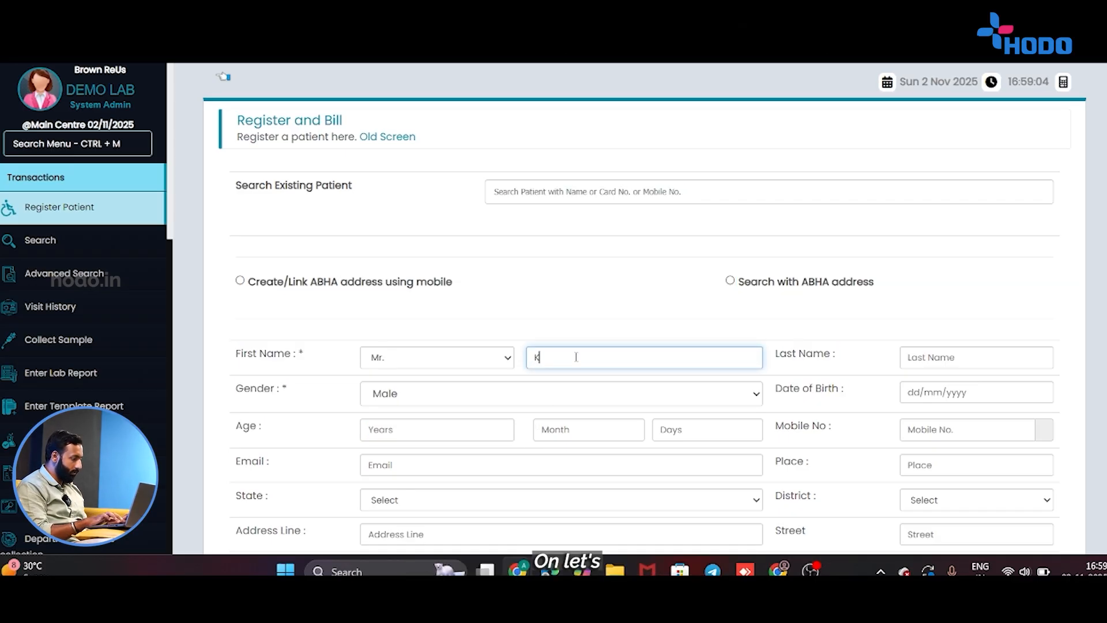
pyautogui.write('evin')
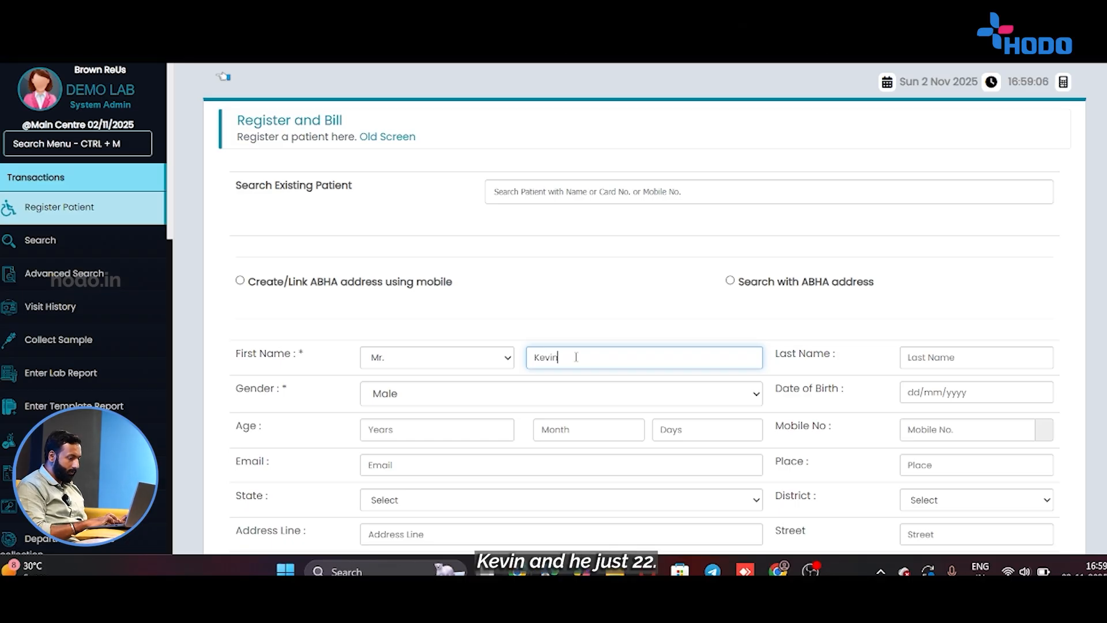
pyautogui.click(415, 421)
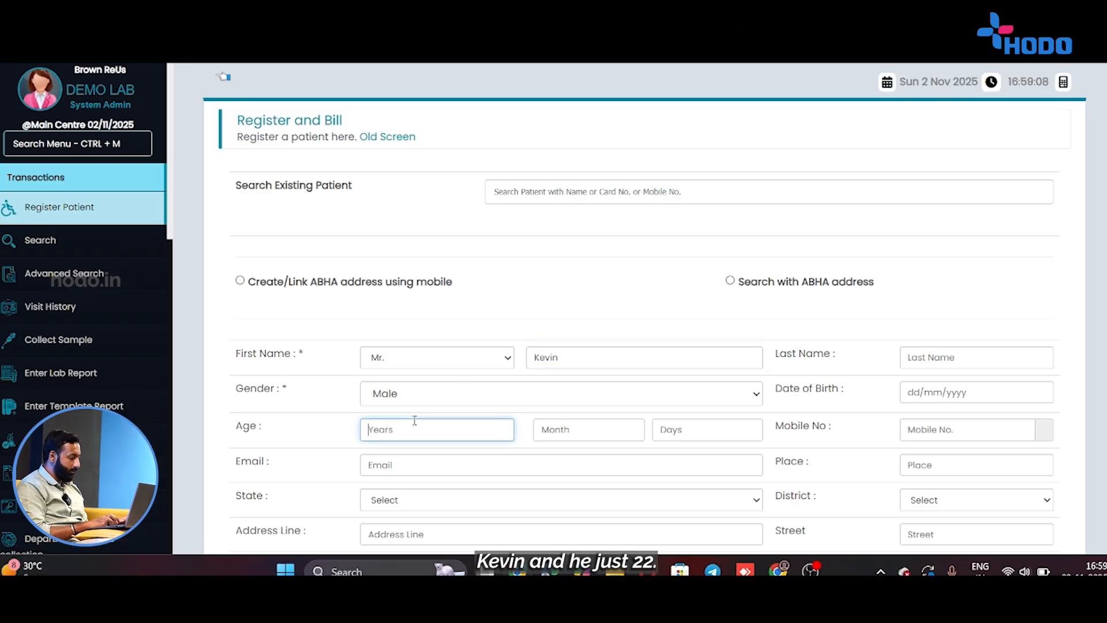
pyautogui.write('22')
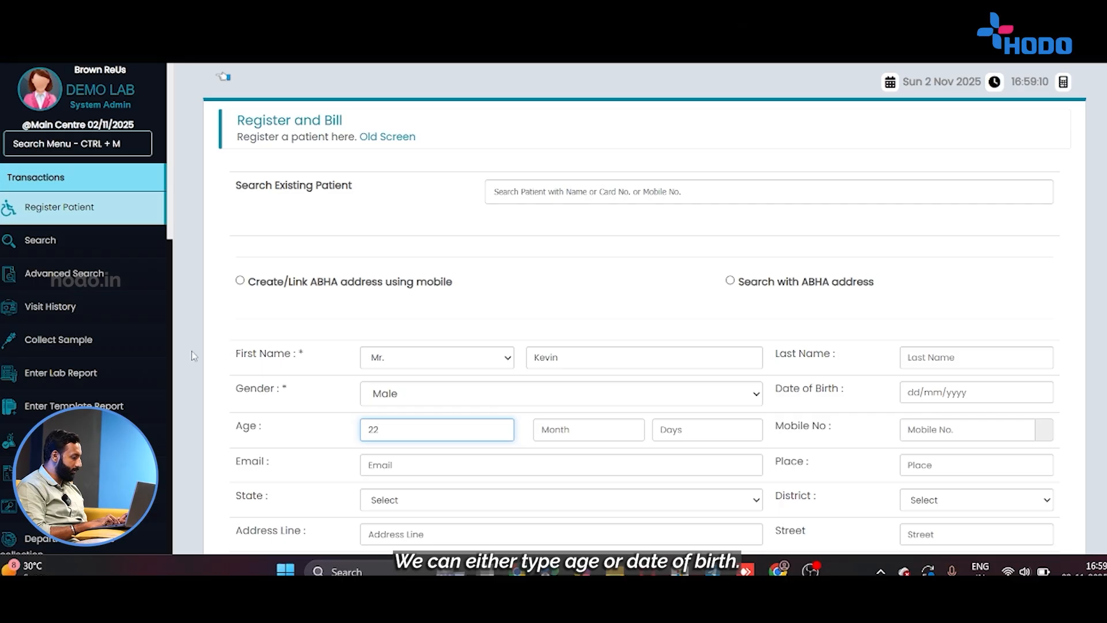
pyautogui.scroll(-2, 821, 382)
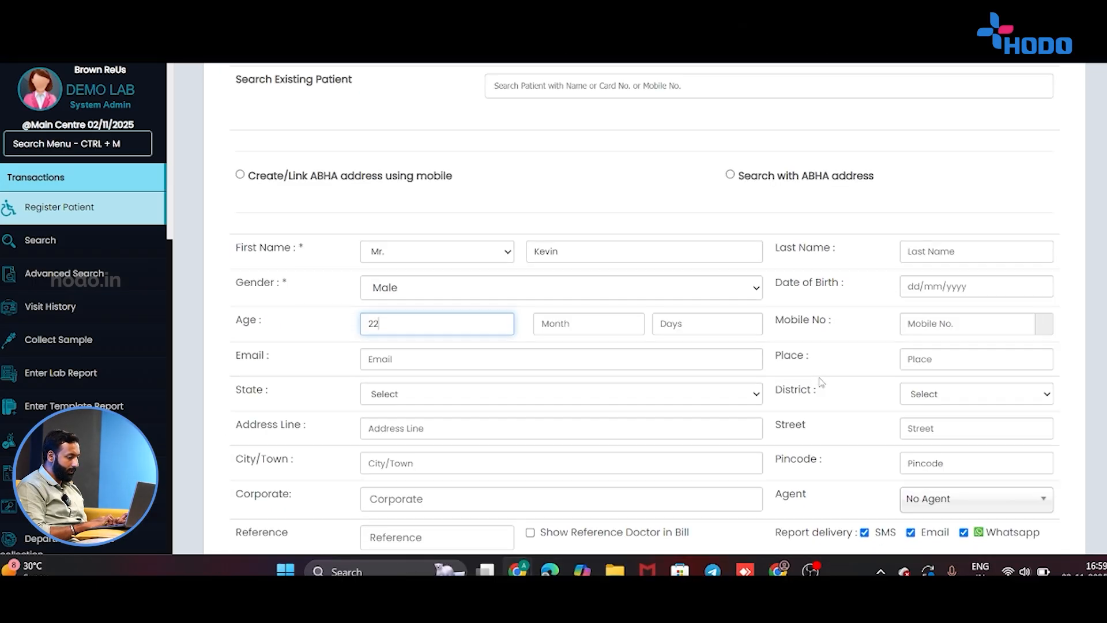
pyautogui.click(930, 327)
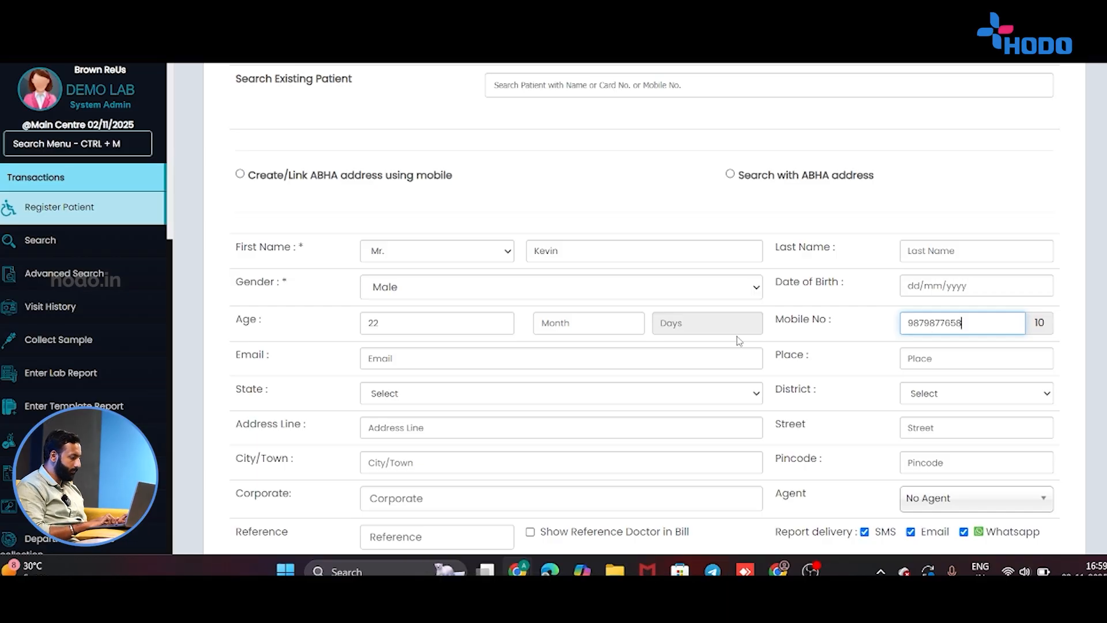
pyautogui.click(518, 361)
pyautogui.scroll(-2, 519, 366)
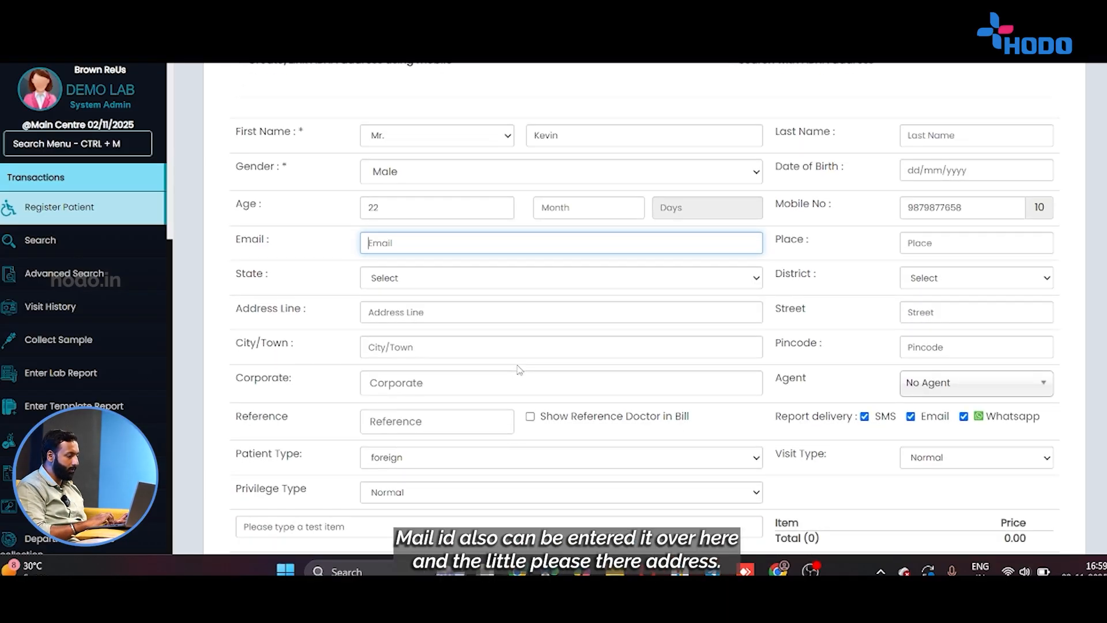
pyautogui.click(772, 285)
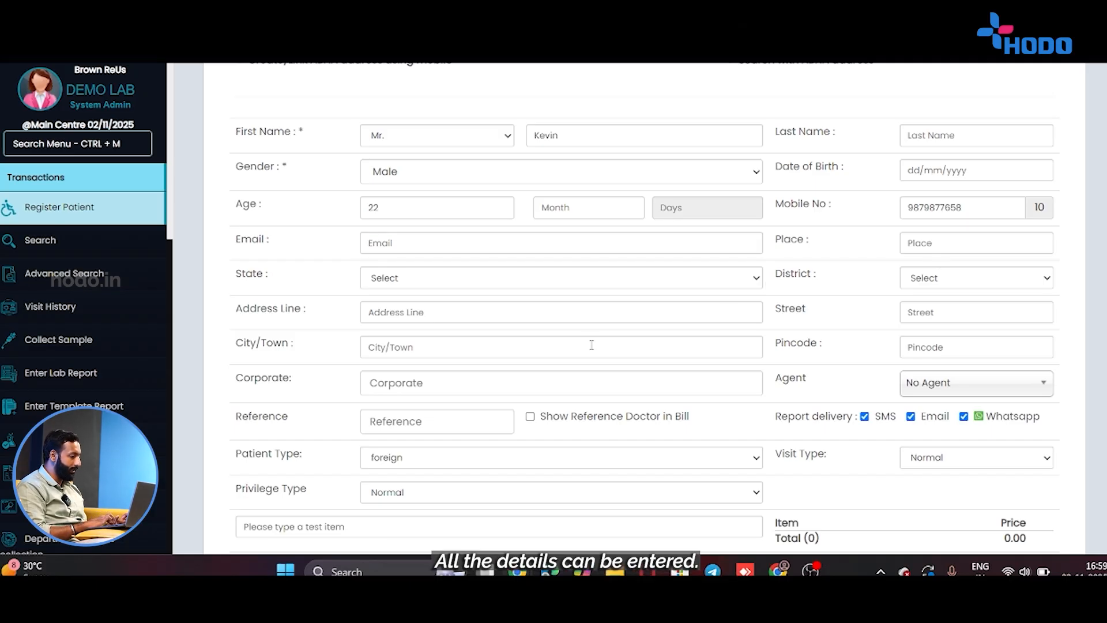
pyautogui.scroll(-3, 576, 348)
# Search 'lipid' and add LIPID PROFILE[119] at 160.00 to the bill.
pyautogui.scroll(-3, 423, 289)
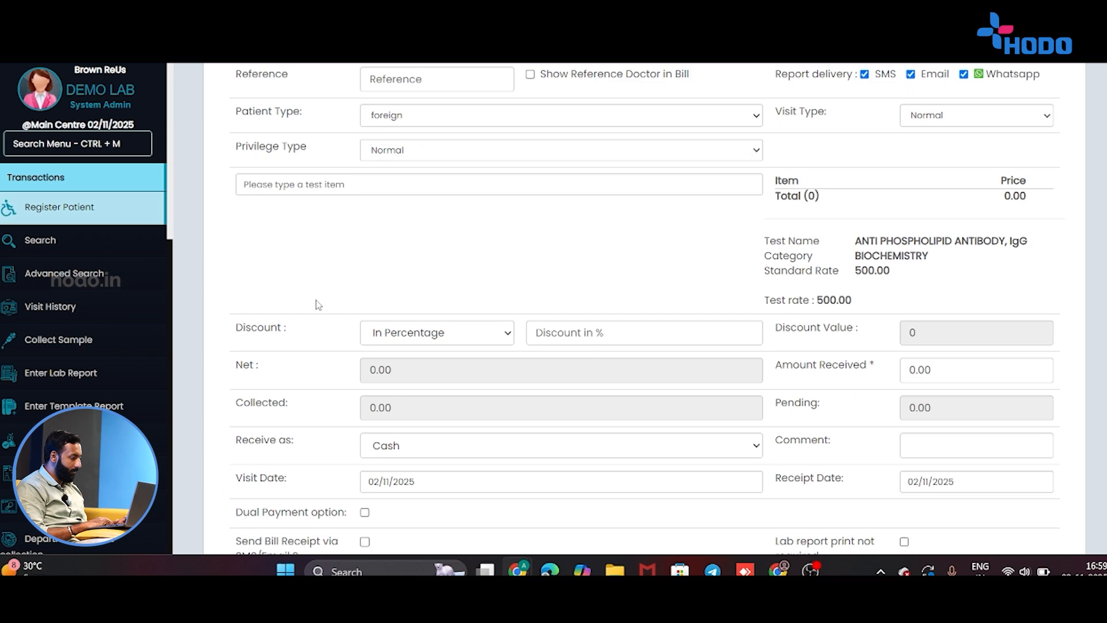
pyautogui.scroll(3, 318, 304)
pyautogui.click(311, 329)
pyautogui.write('l')
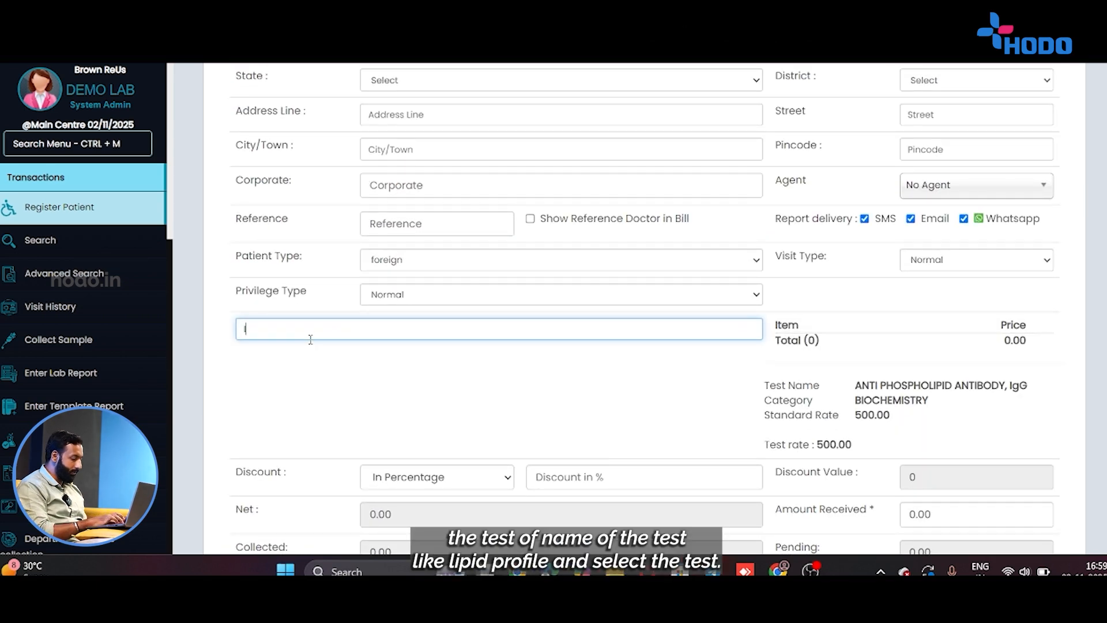
pyautogui.write('ipid')
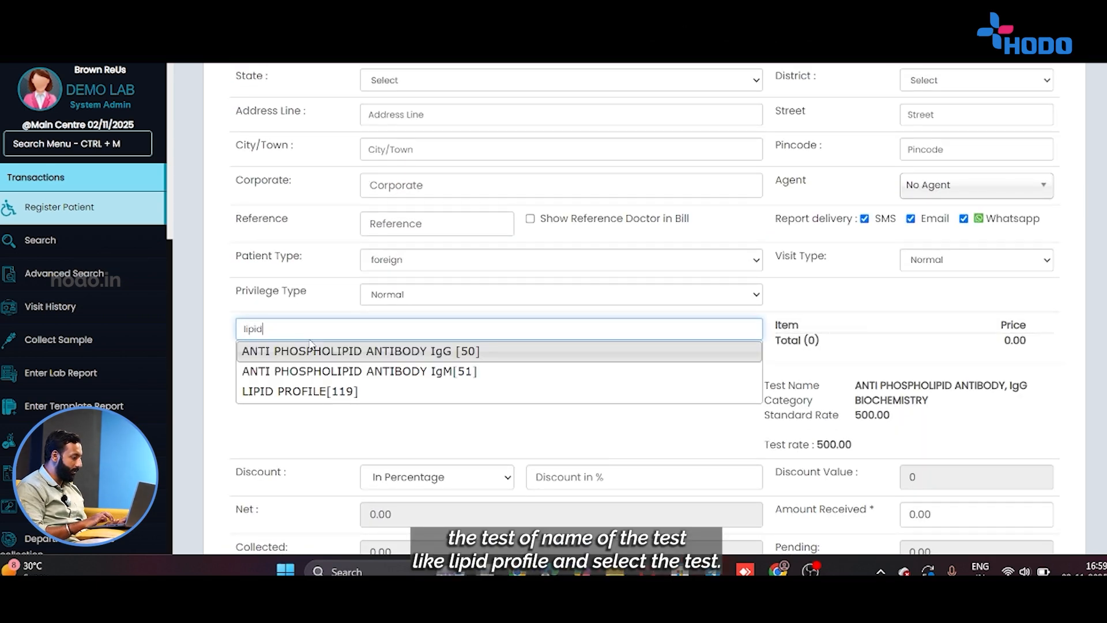
pyautogui.click(309, 390)
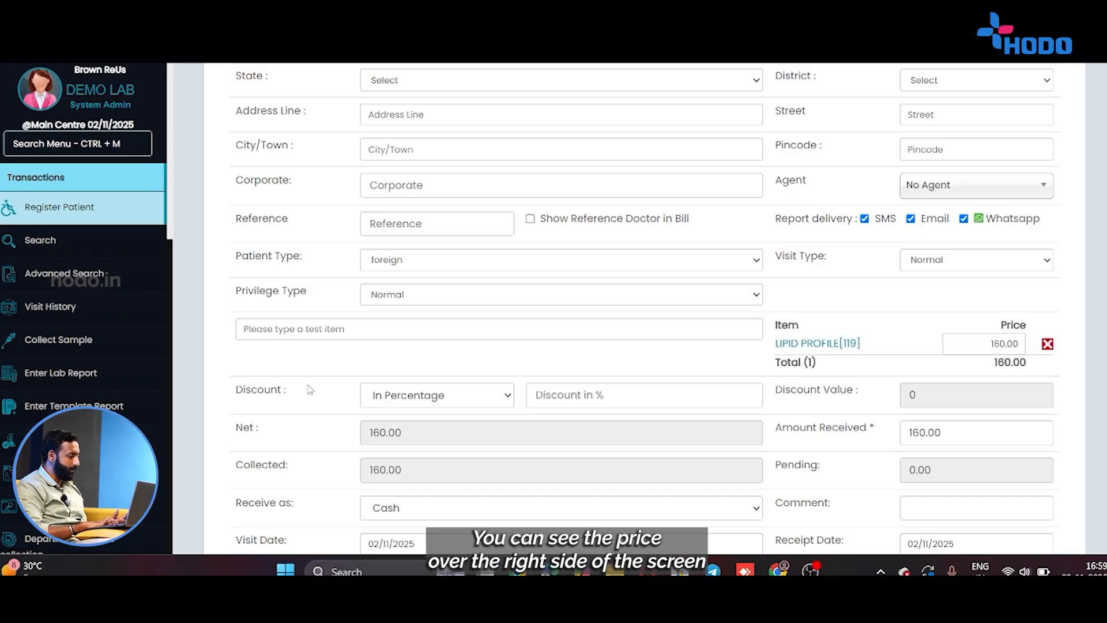
pyautogui.scroll(-2, 982, 390)
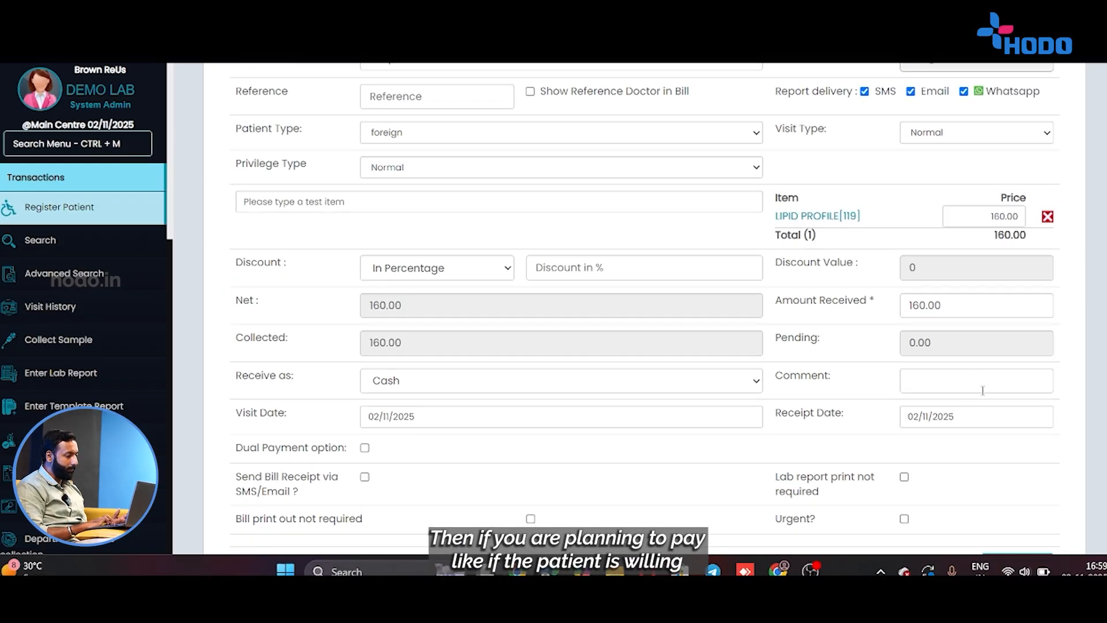
# Change Amount Received to 100, keeping Cash as the payment method.
pyautogui.click(938, 304)
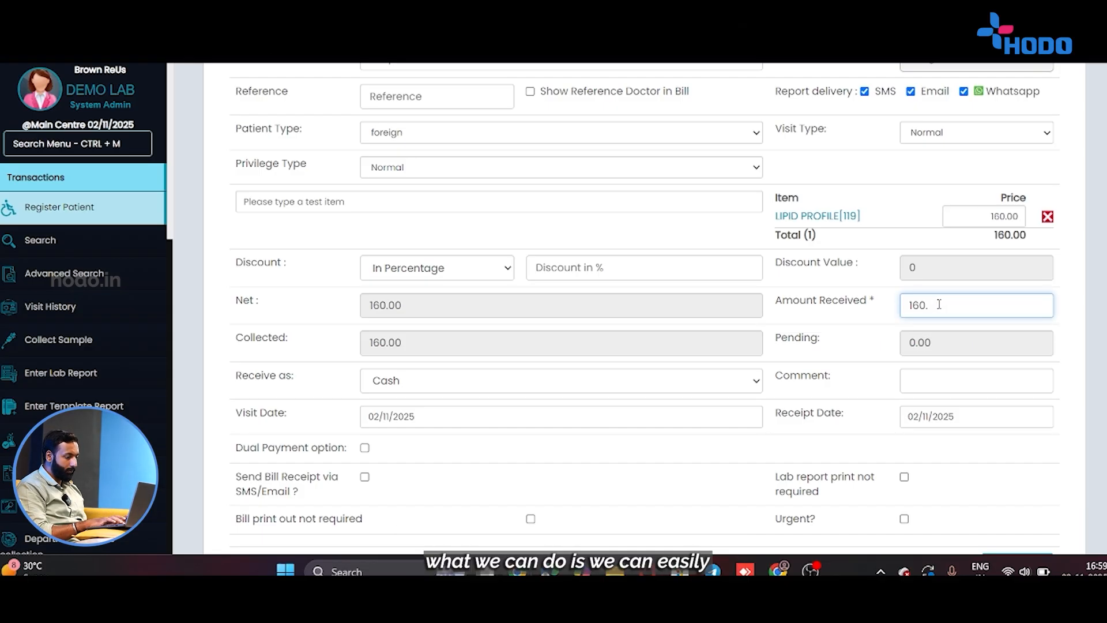
pyautogui.press('BackSpace')
pyautogui.press('BackSpace')
pyautogui.write('00')
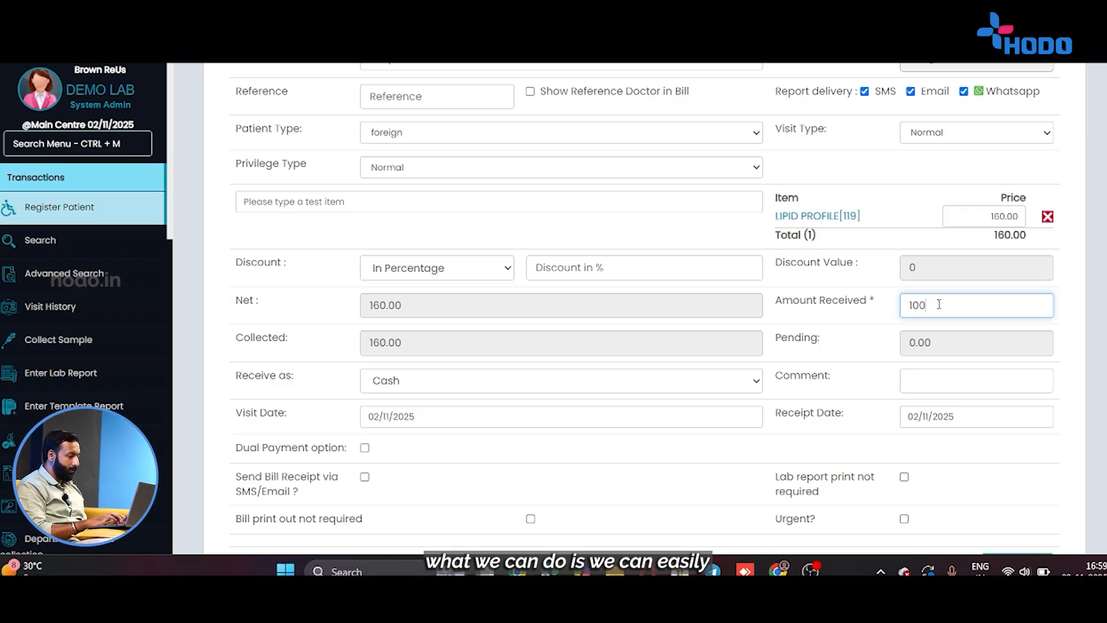
pyautogui.click(889, 315)
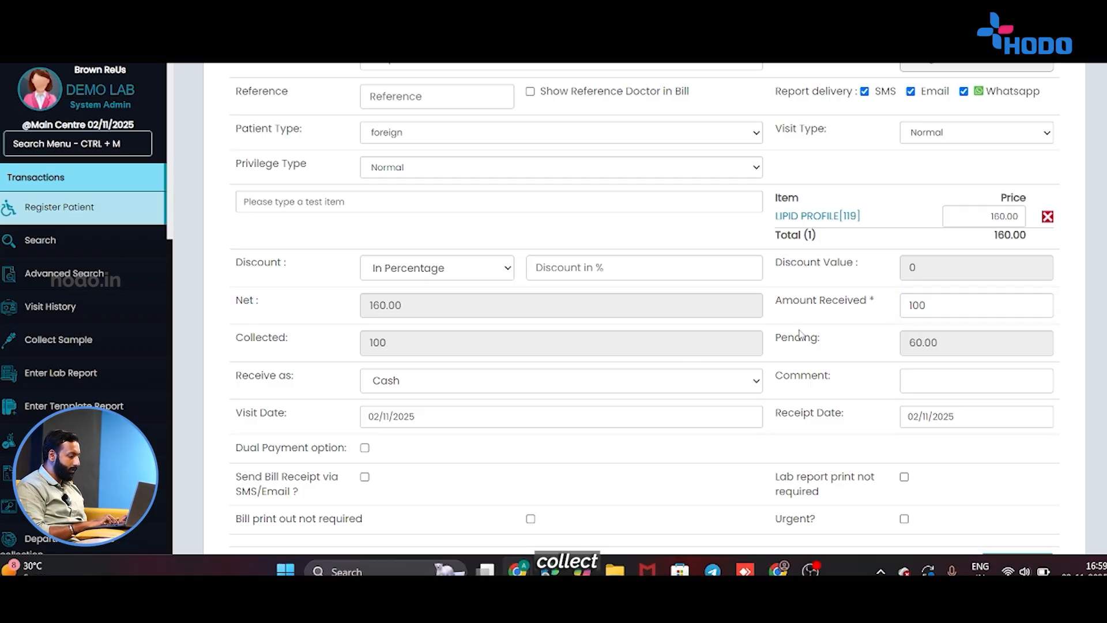
pyautogui.click(607, 391)
pyautogui.click(607, 391)
pyautogui.scroll(-2, 608, 397)
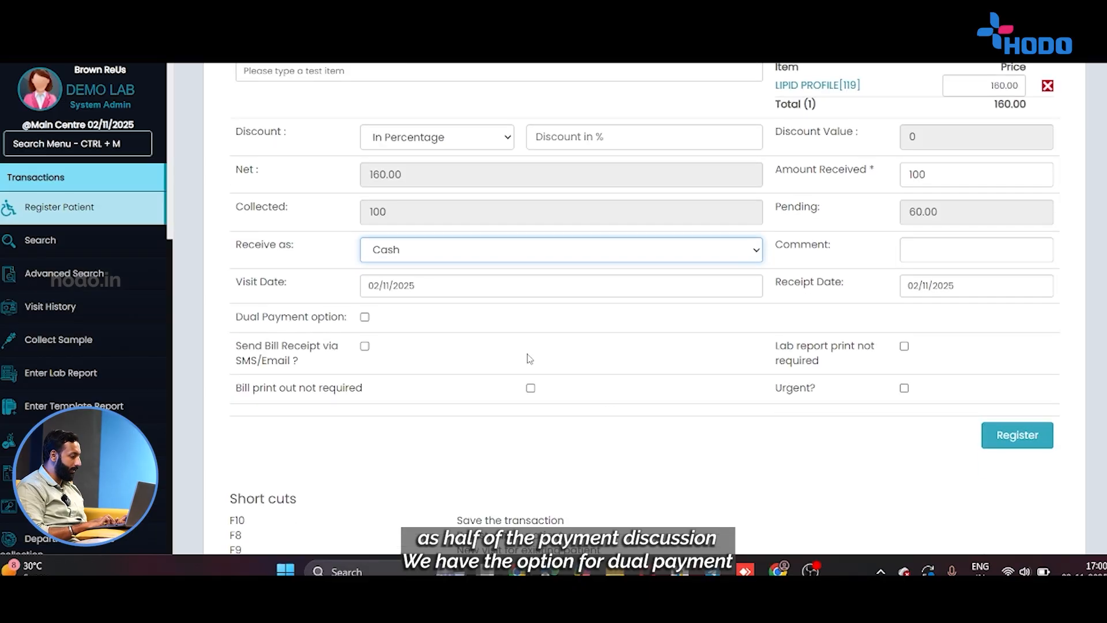
pyautogui.click(363, 318)
pyautogui.click(364, 318)
pyautogui.scroll(-3, 363, 320)
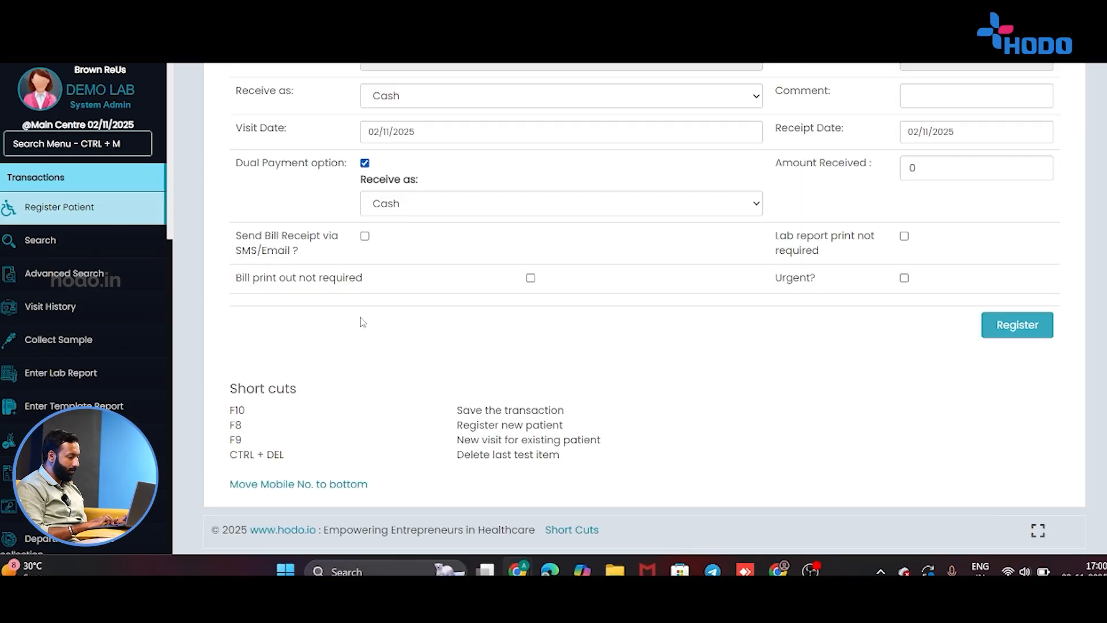
pyautogui.click(429, 201)
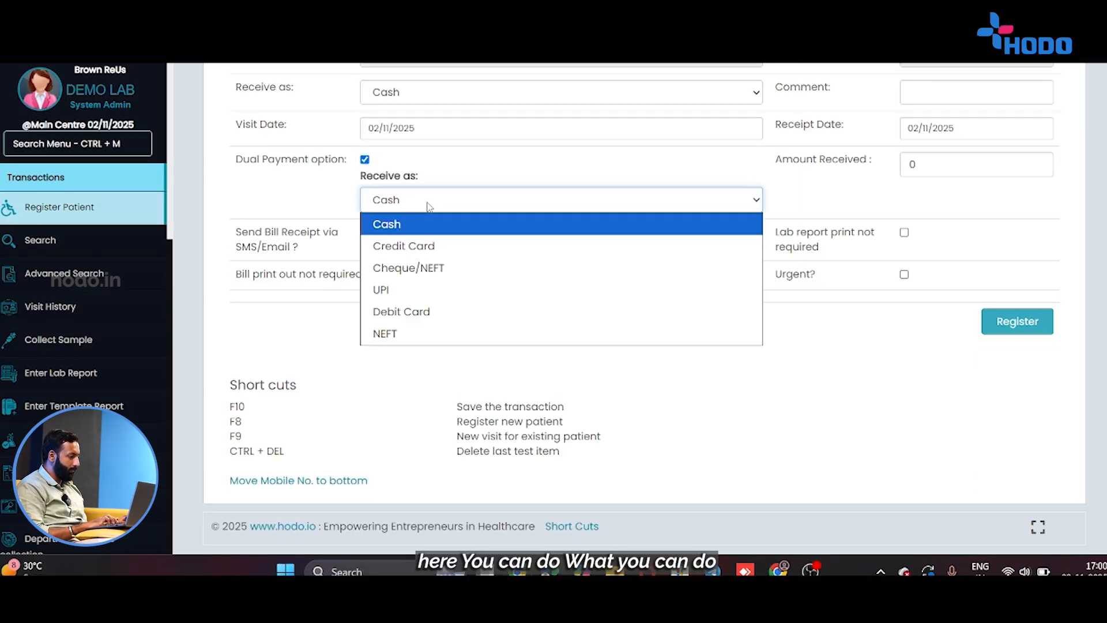
pyautogui.click(422, 294)
pyautogui.click(935, 164)
pyautogui.scroll(1, 937, 168)
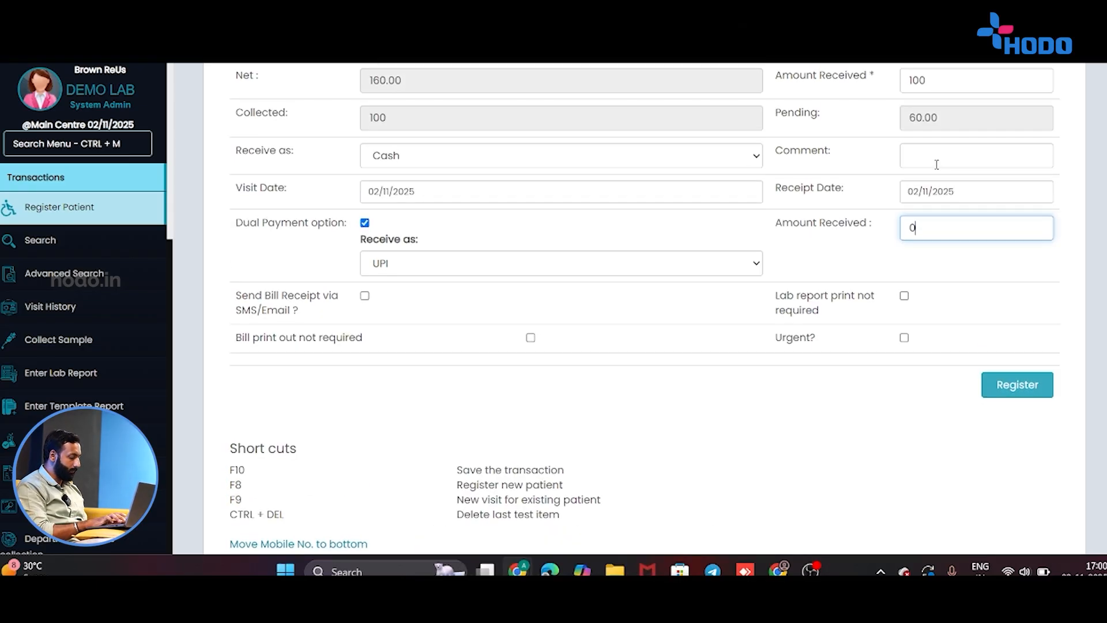
pyautogui.press('BackSpace')
pyautogui.write('40')
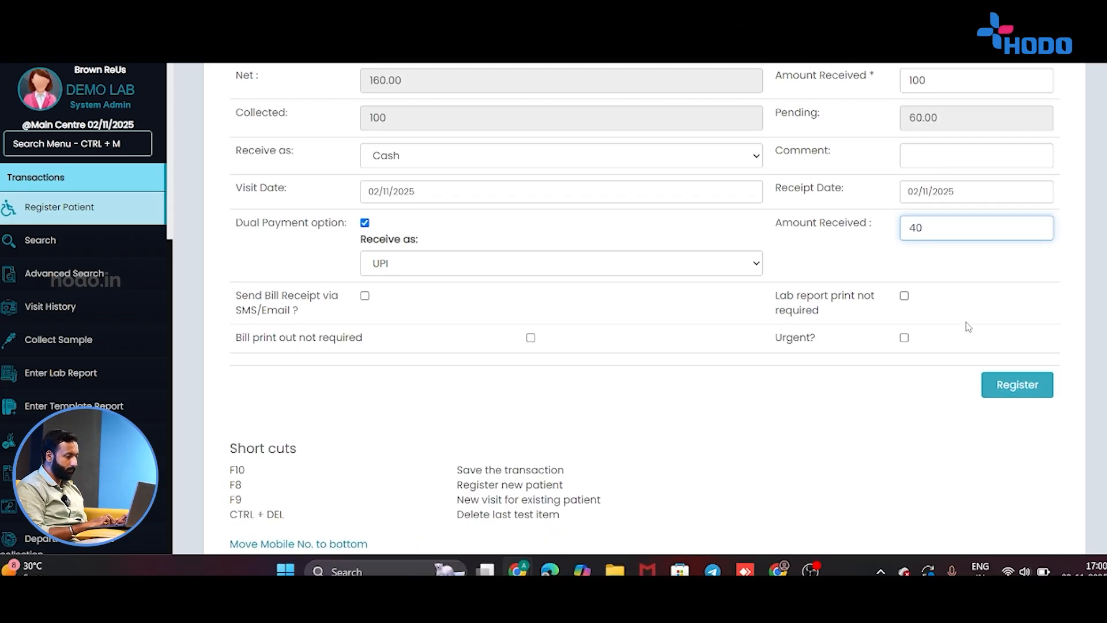
pyautogui.click(993, 388)
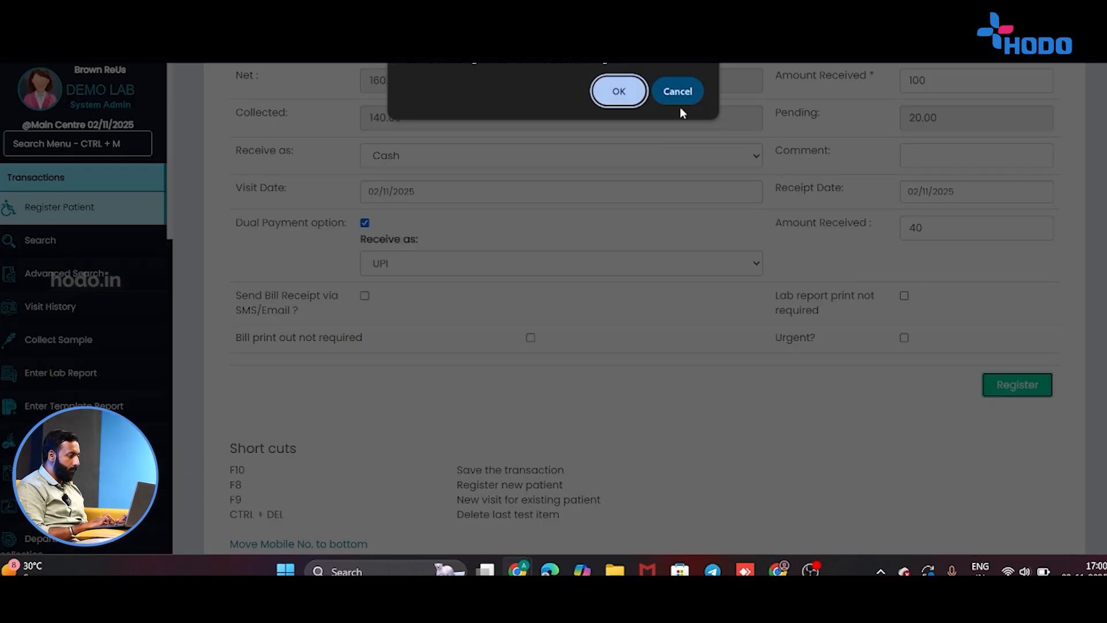
pyautogui.click(679, 102)
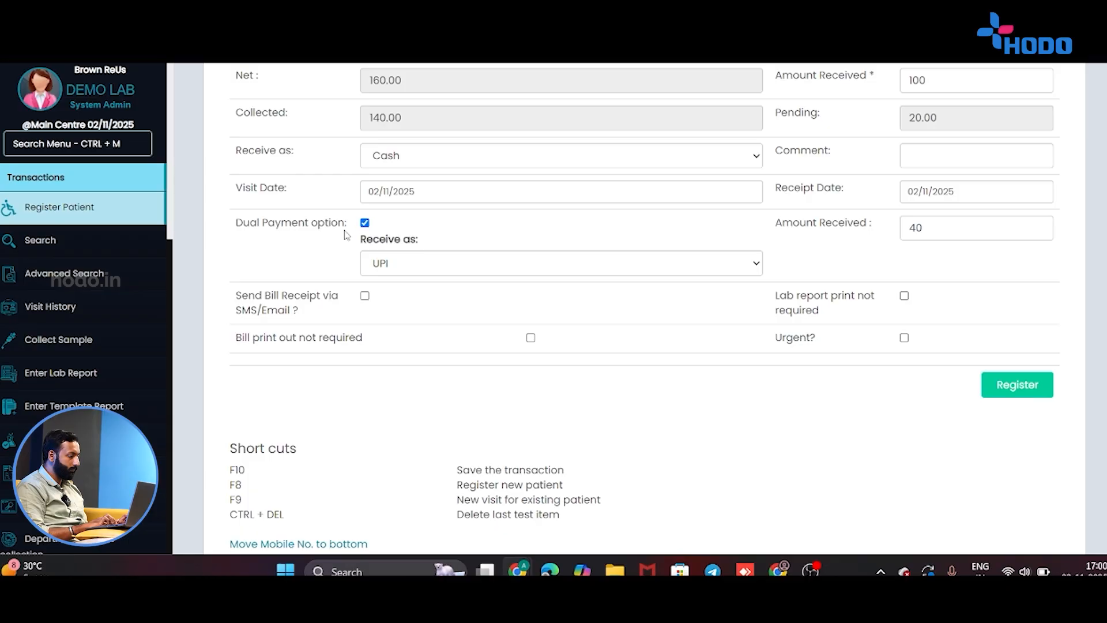
pyautogui.click(364, 223)
pyautogui.scroll(2, 909, 274)
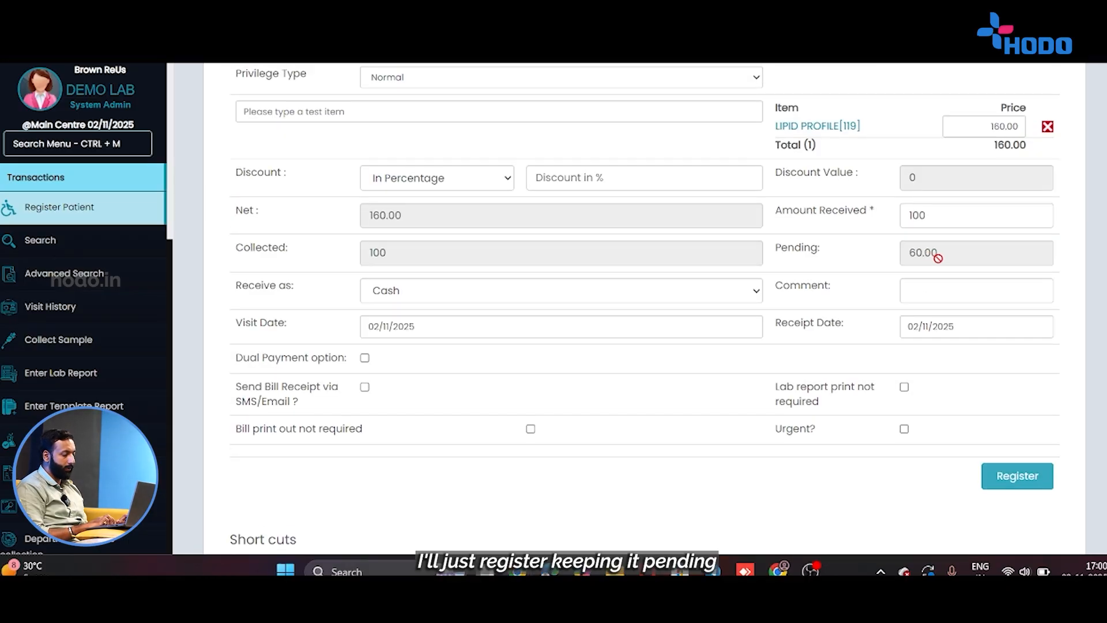
# Register the lipid profile bill, confirm with OK, and close the receipt print preview.
pyautogui.click(1005, 474)
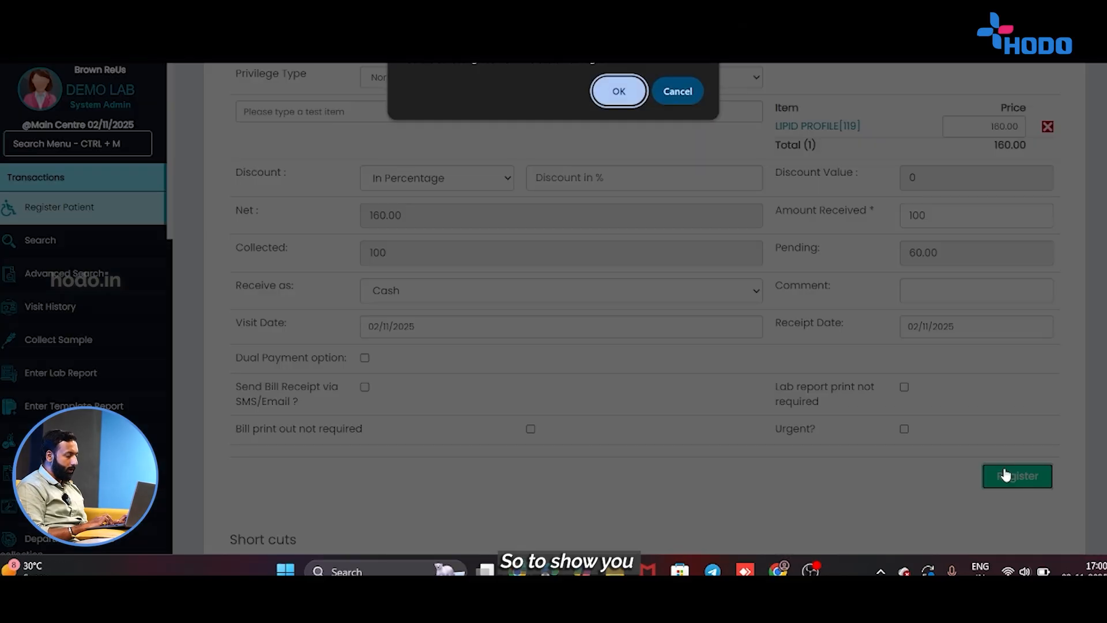
pyautogui.click(626, 98)
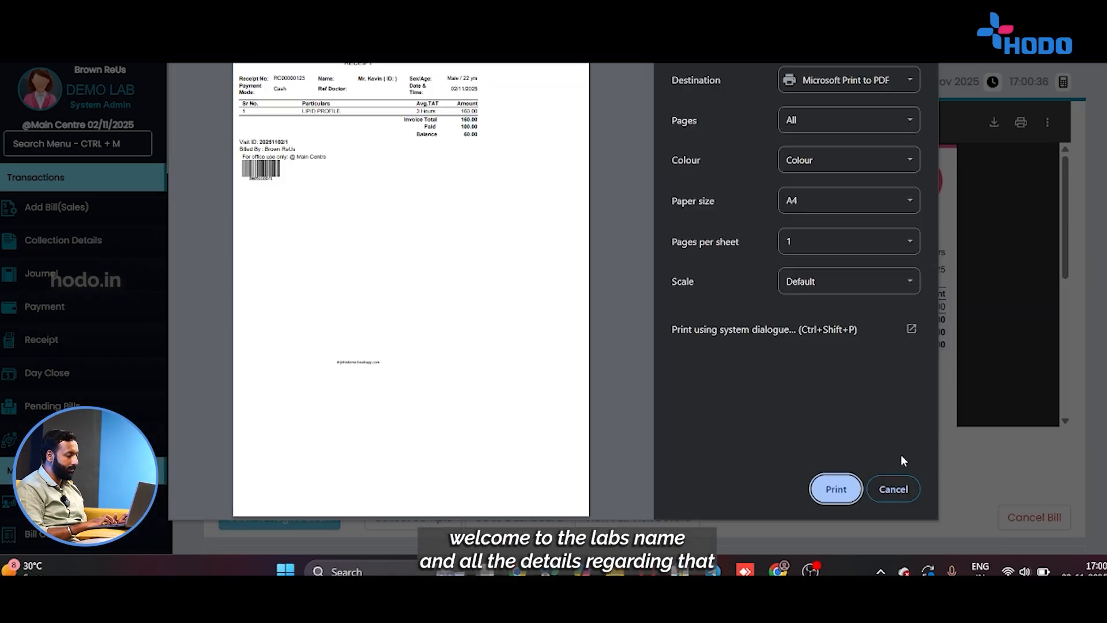
pyautogui.click(899, 495)
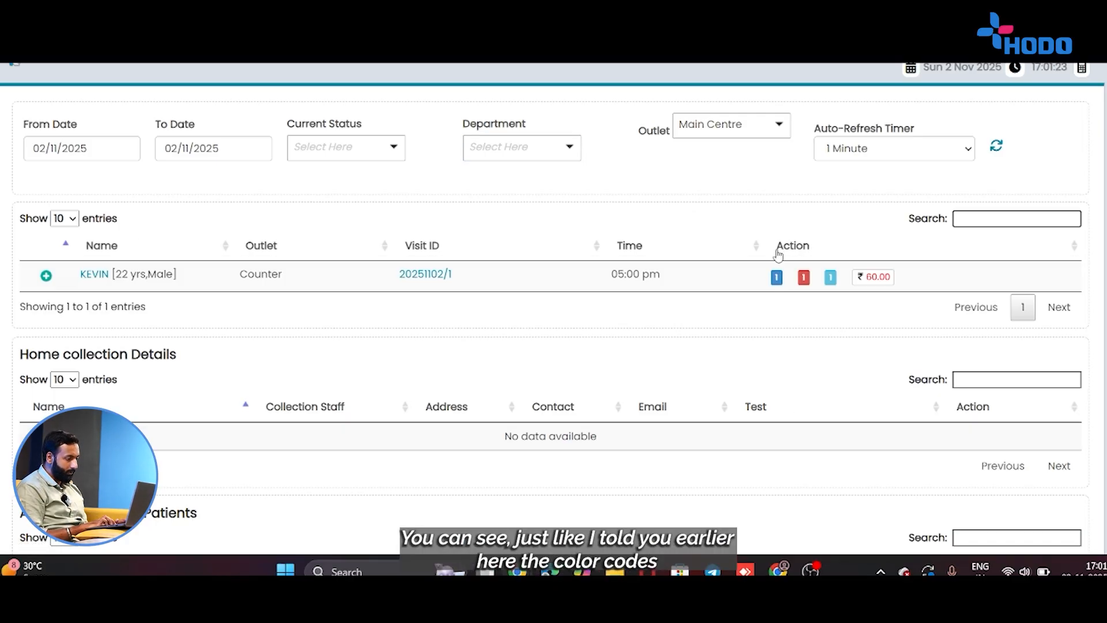
pyautogui.scroll(-4, 819, 240)
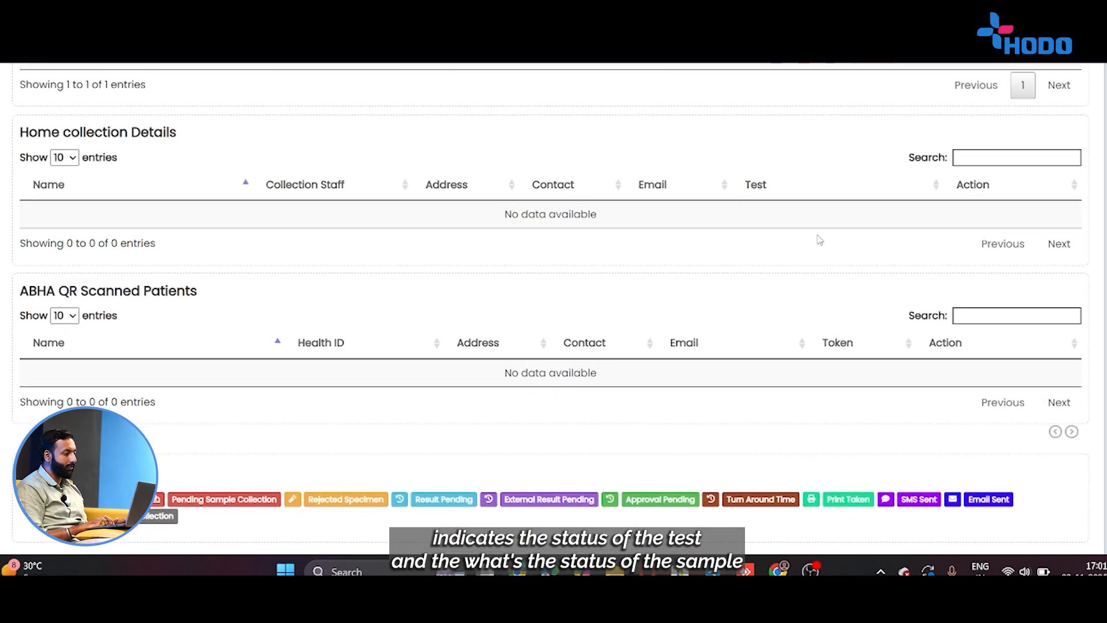
pyautogui.scroll(-2, 819, 239)
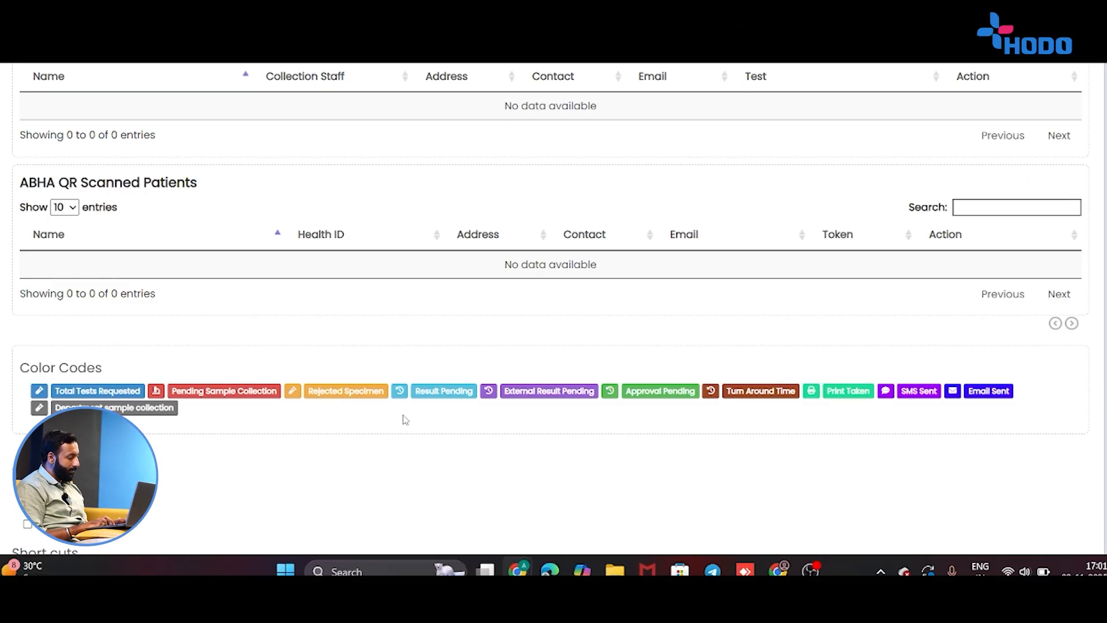
pyautogui.scroll(2, 454, 385)
pyautogui.scroll(3, 454, 385)
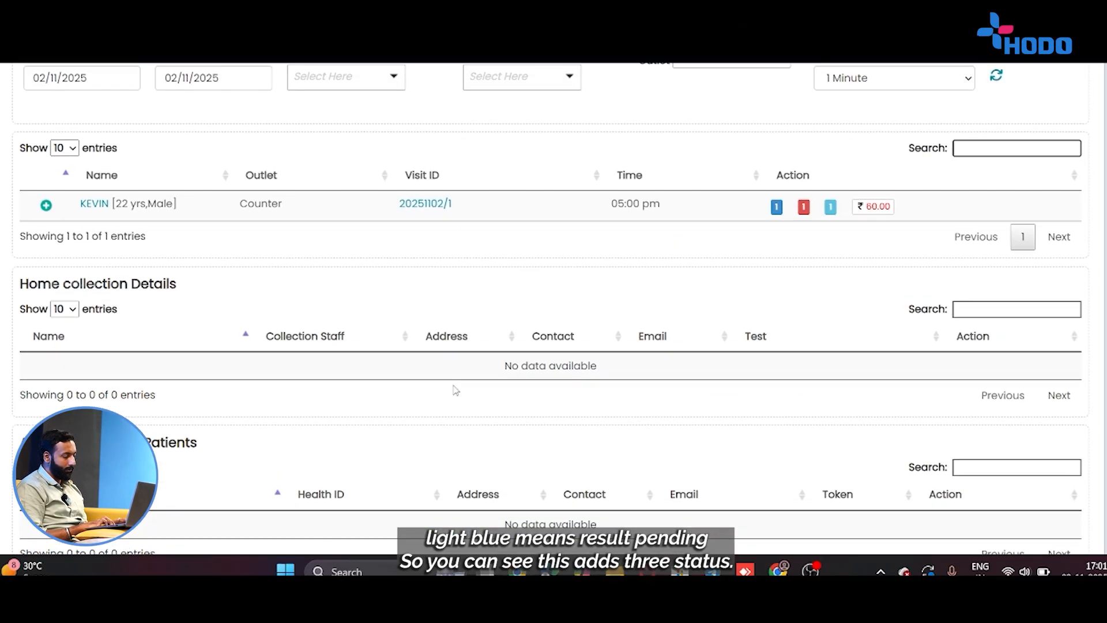
# Check the visit's Lab Report status, then open its sample collection form.
pyautogui.click(775, 207)
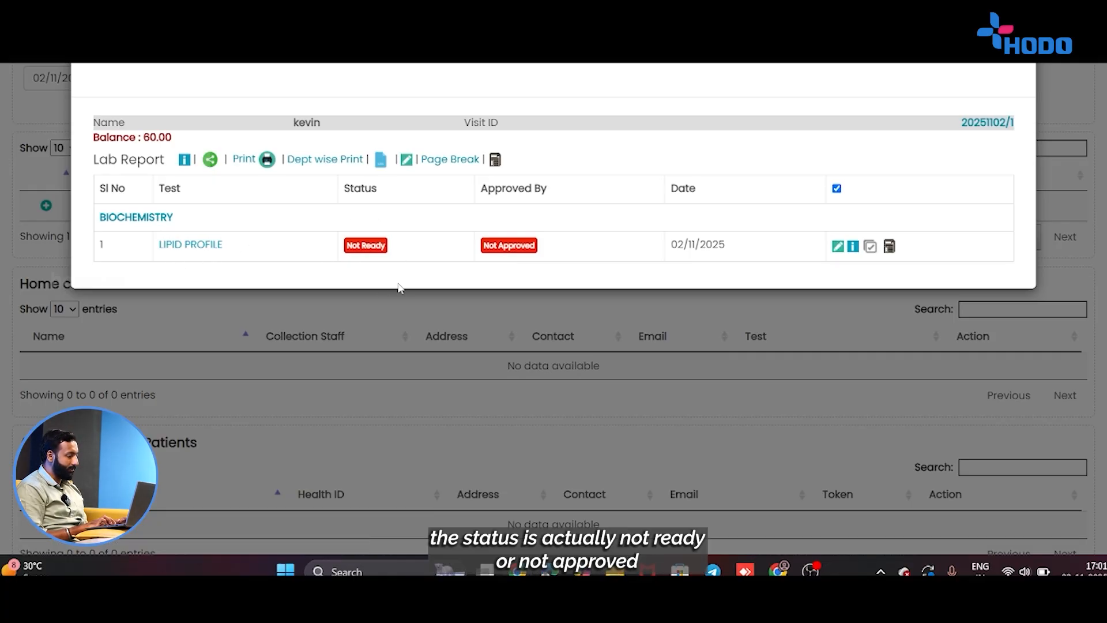
pyautogui.click(586, 317)
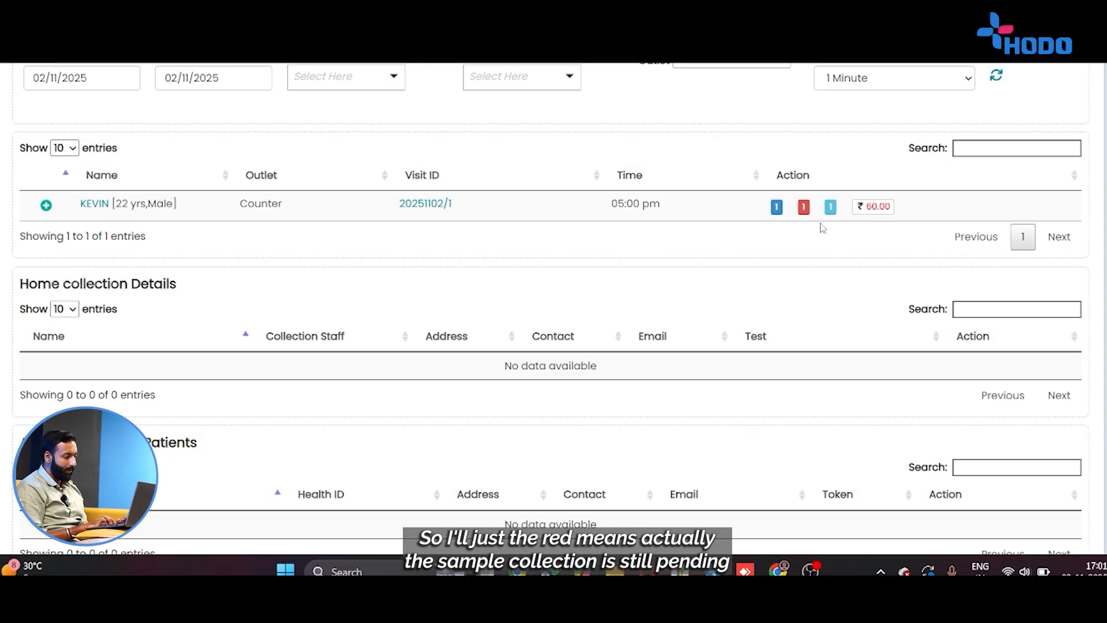
pyautogui.click(803, 206)
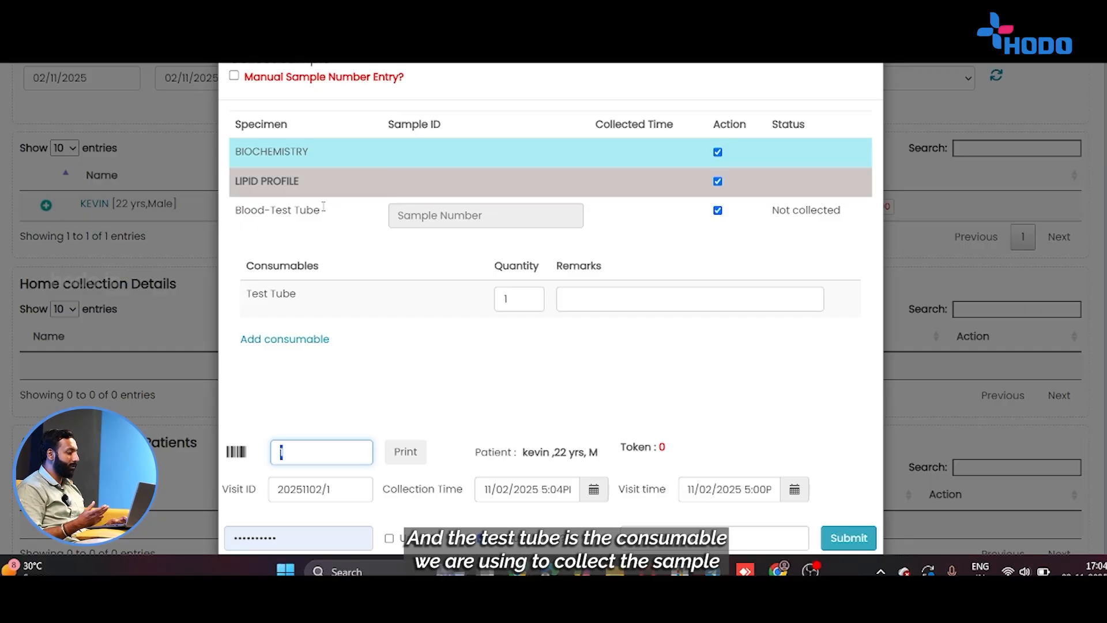
# Submit the Blood-Test Tube as collected with Deduct Stock checked, then close the form.
pyautogui.scroll(-1, 554, 309)
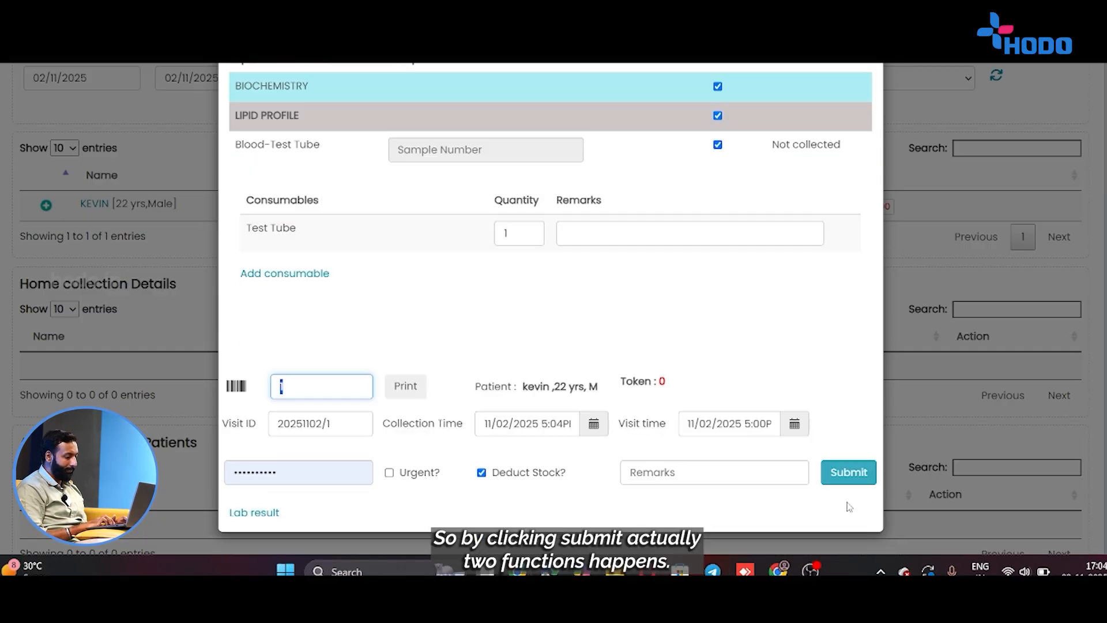
pyautogui.click(848, 473)
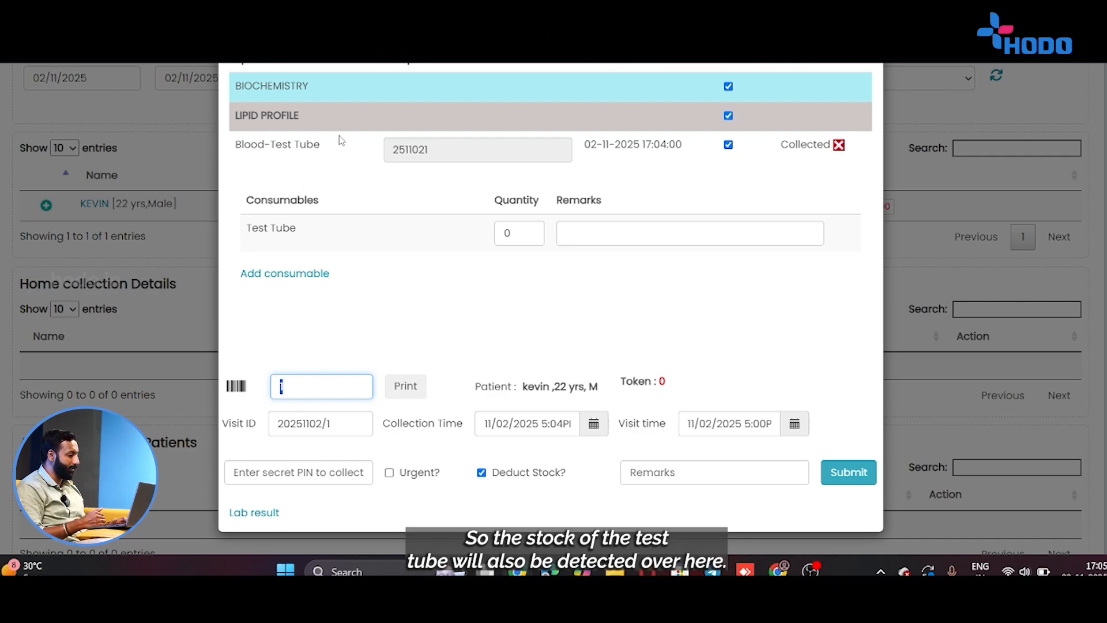
pyautogui.click(939, 209)
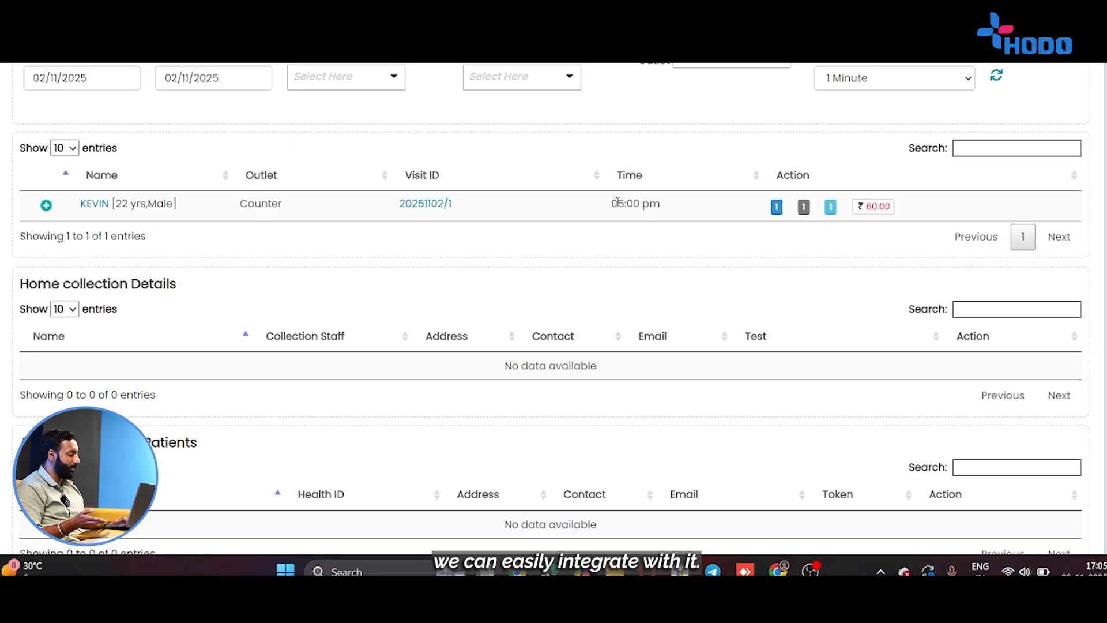
# Open the visit via its Visit ID and choose Add Result for the pending lipid profile.
pyautogui.click(433, 204)
pyautogui.scroll(-5, 434, 205)
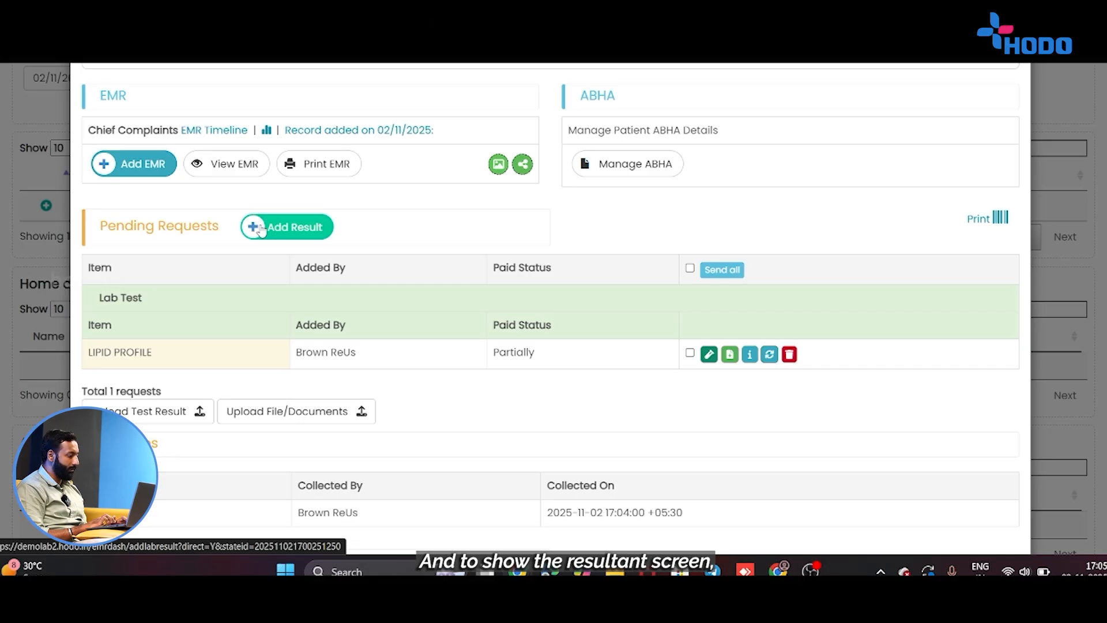
pyautogui.click(261, 229)
pyautogui.scroll(-3, 262, 229)
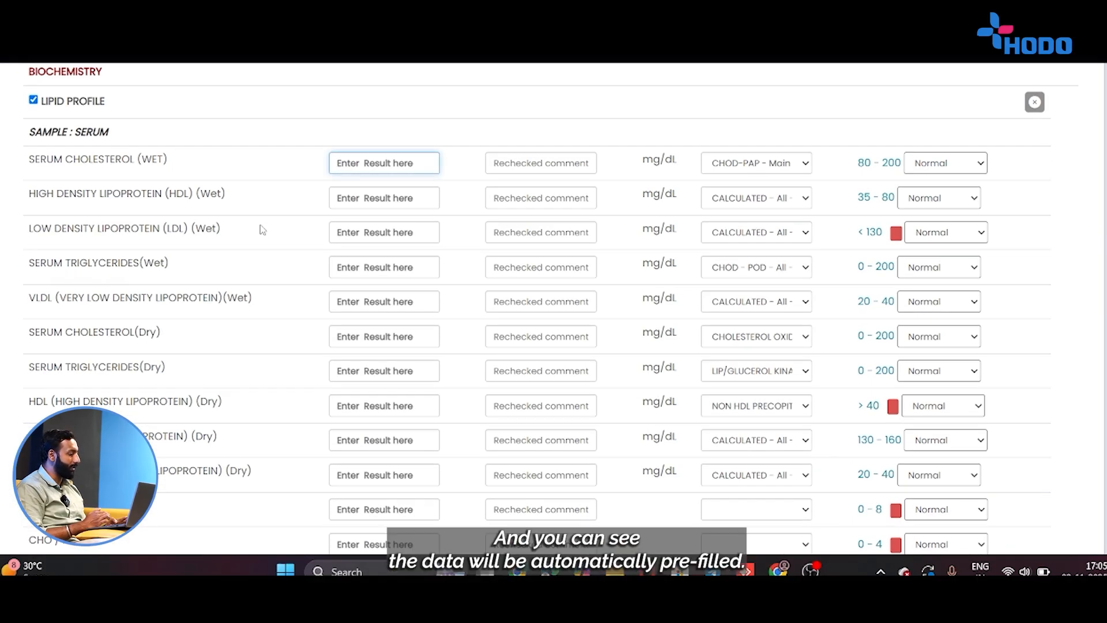
pyautogui.scroll(-2, 262, 229)
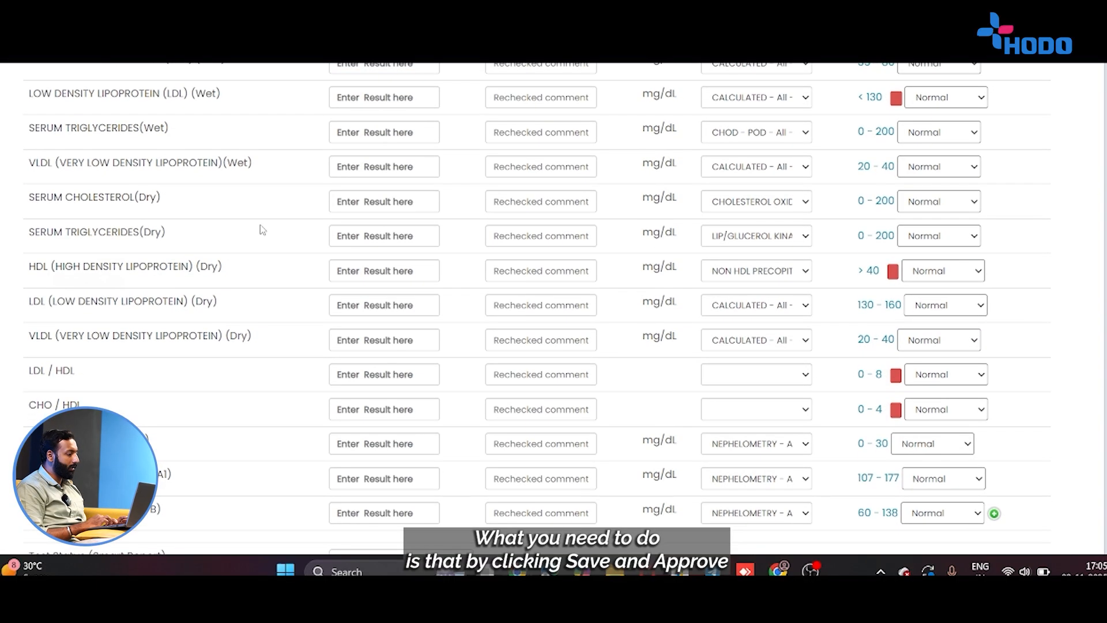
pyautogui.scroll(-6, 262, 229)
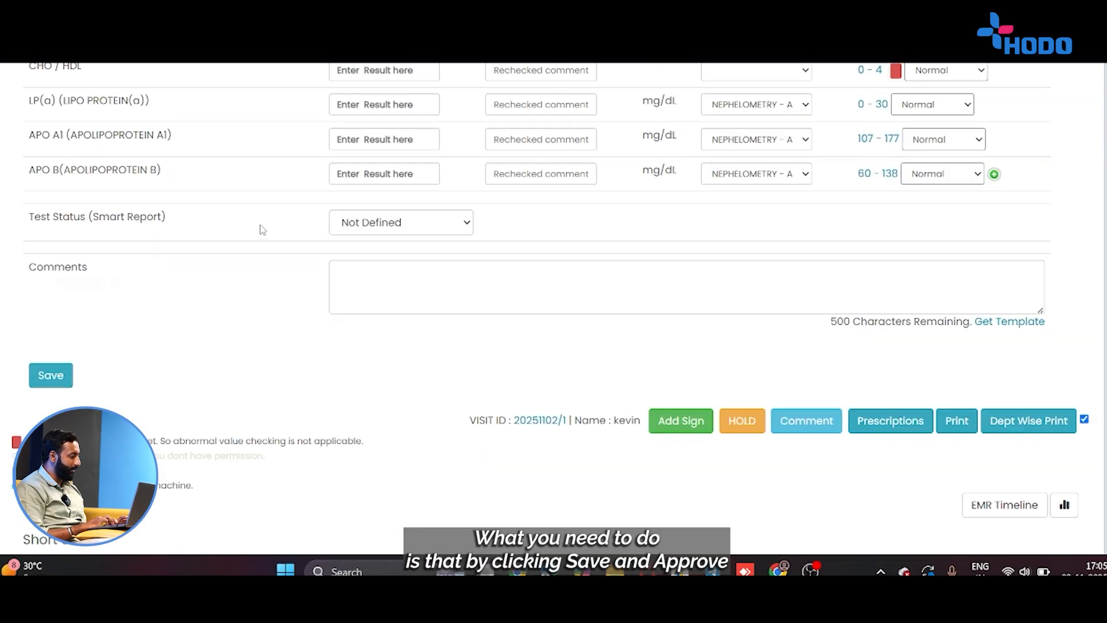
pyautogui.scroll(8, 175, 270)
pyautogui.scroll(4, 175, 270)
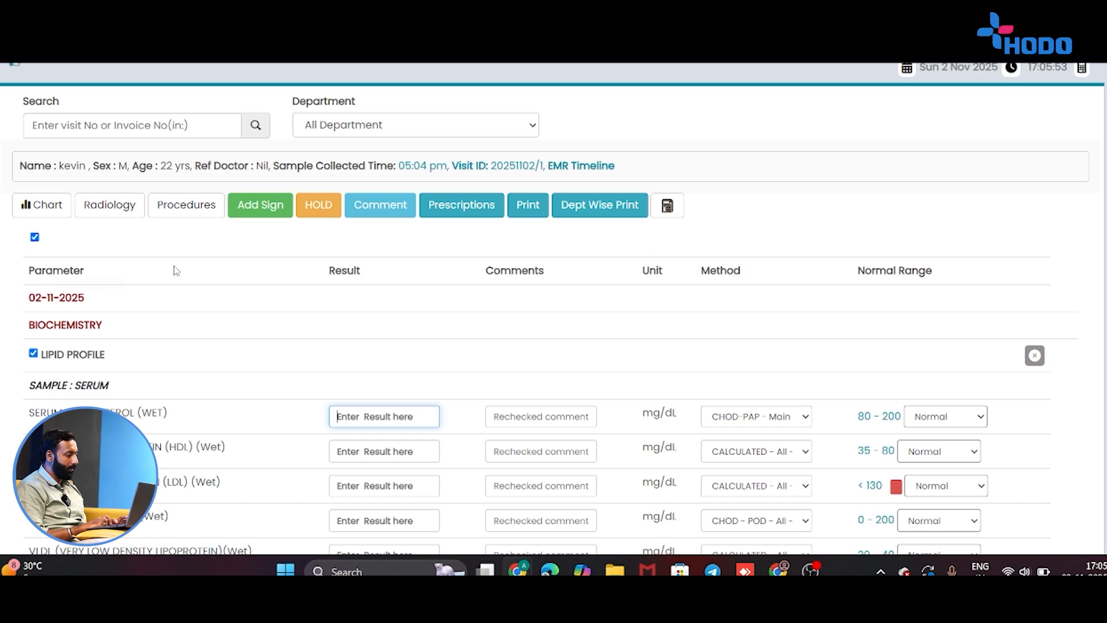
pyautogui.scroll(-1, 176, 270)
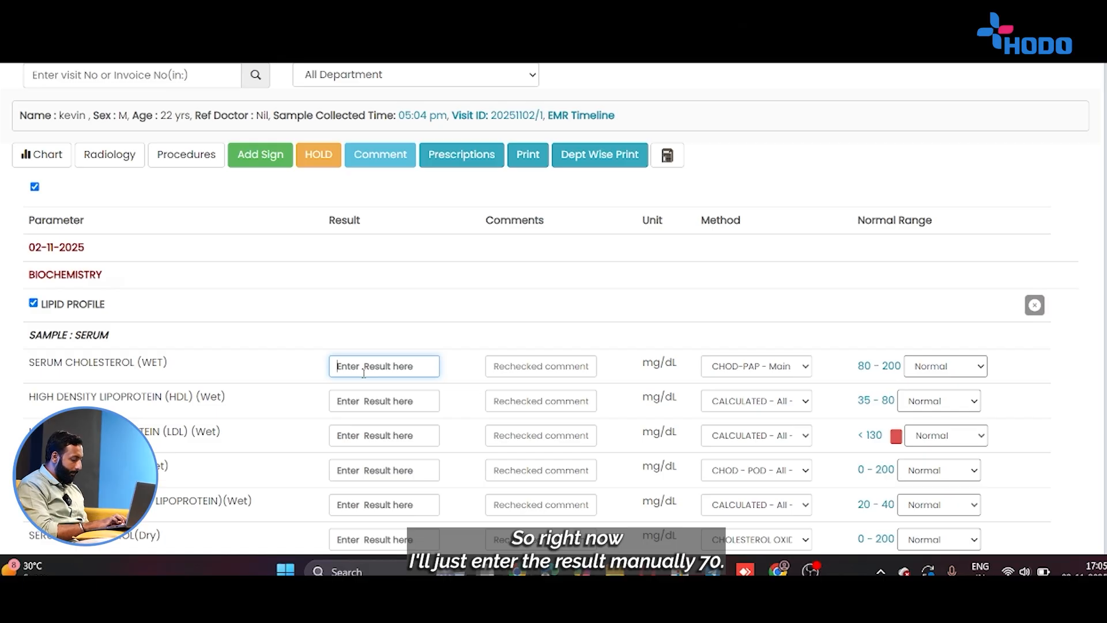
# Enter wet results: Serum Cholesterol 70, HDL 90, LDL 120, Triglycerides 60, VLDL 70.
pyautogui.write('70')
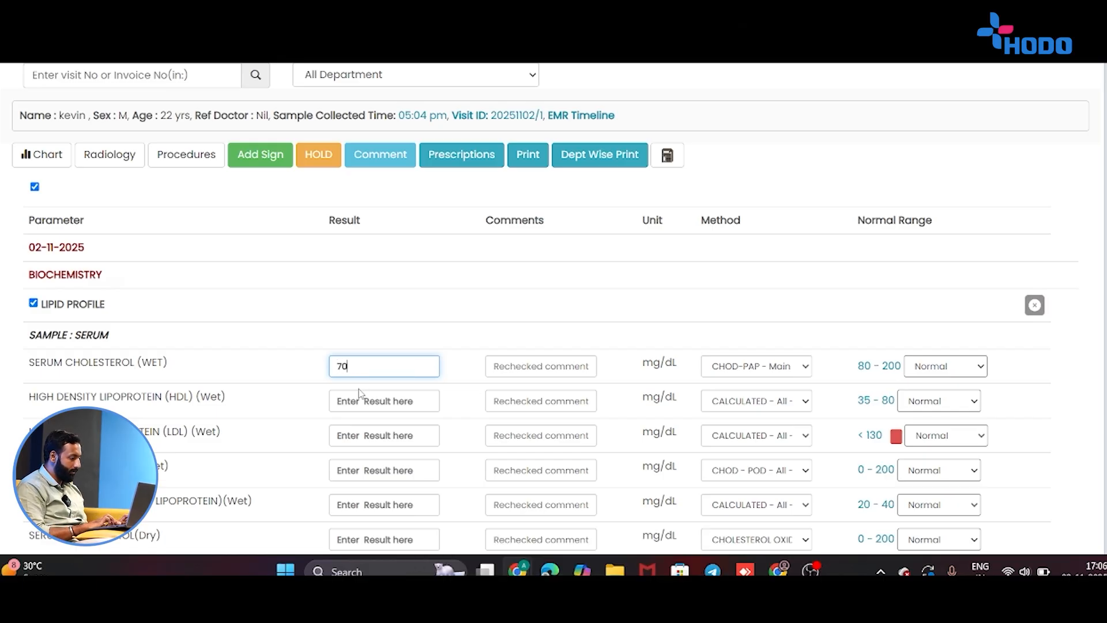
pyautogui.click(359, 389)
pyautogui.click(332, 416)
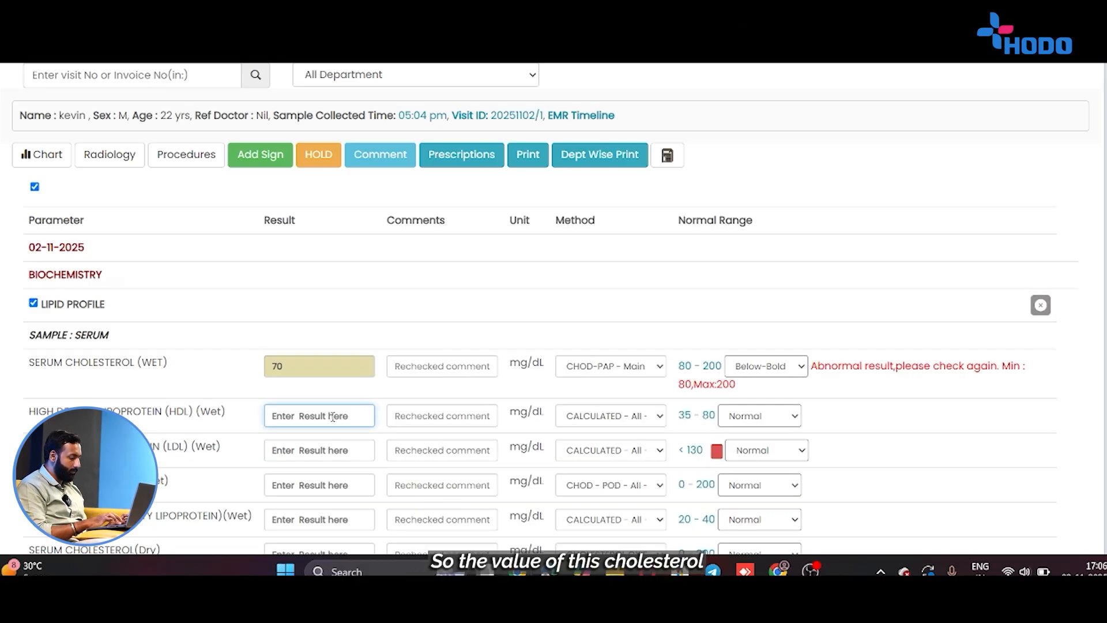
pyautogui.write('90')
pyautogui.click(208, 429)
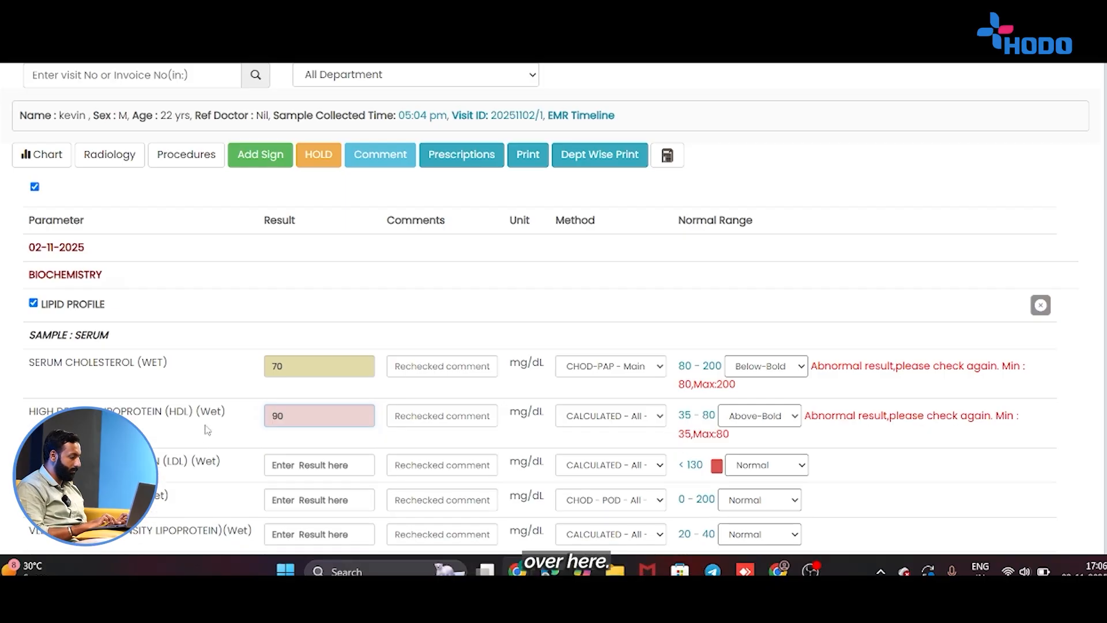
pyautogui.scroll(-3, 208, 430)
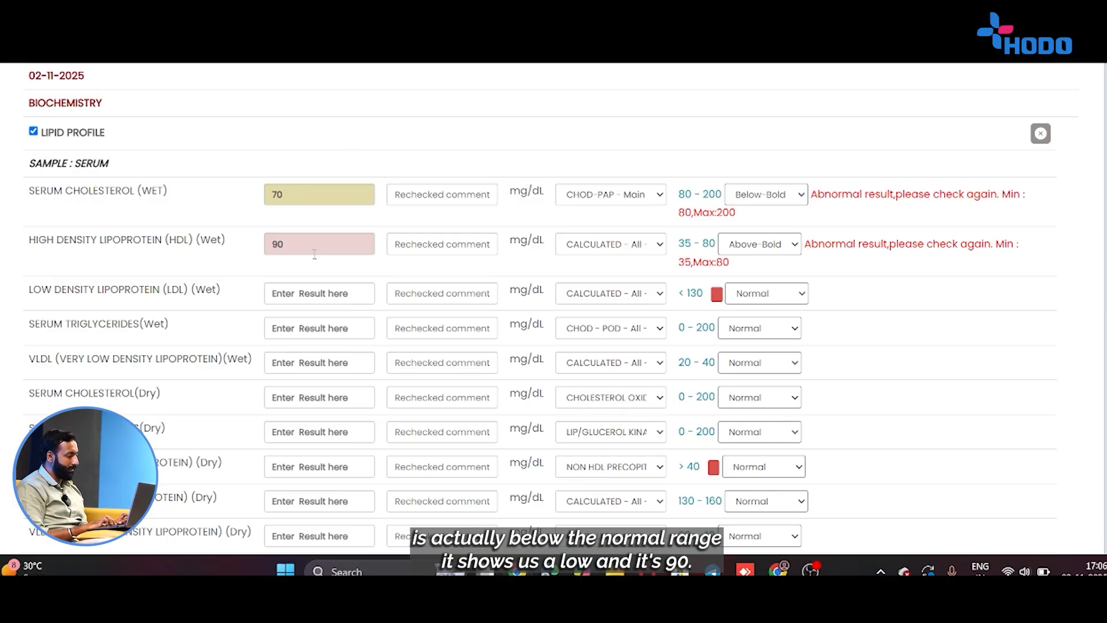
pyautogui.click(319, 289)
pyautogui.write('12')
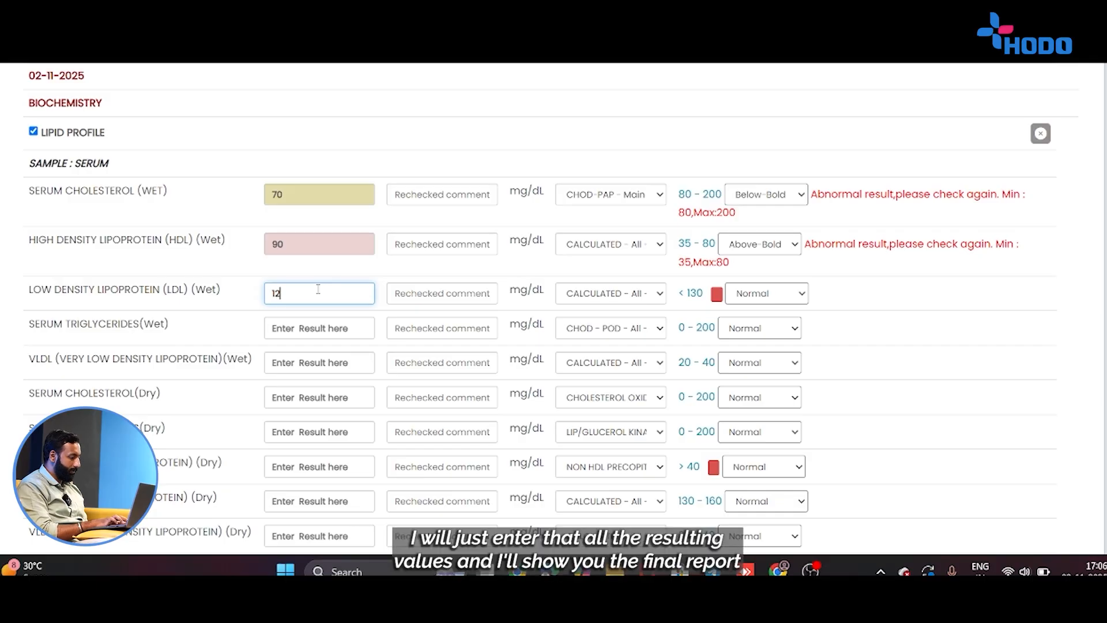
pyautogui.write('0')
pyautogui.press('Tab')
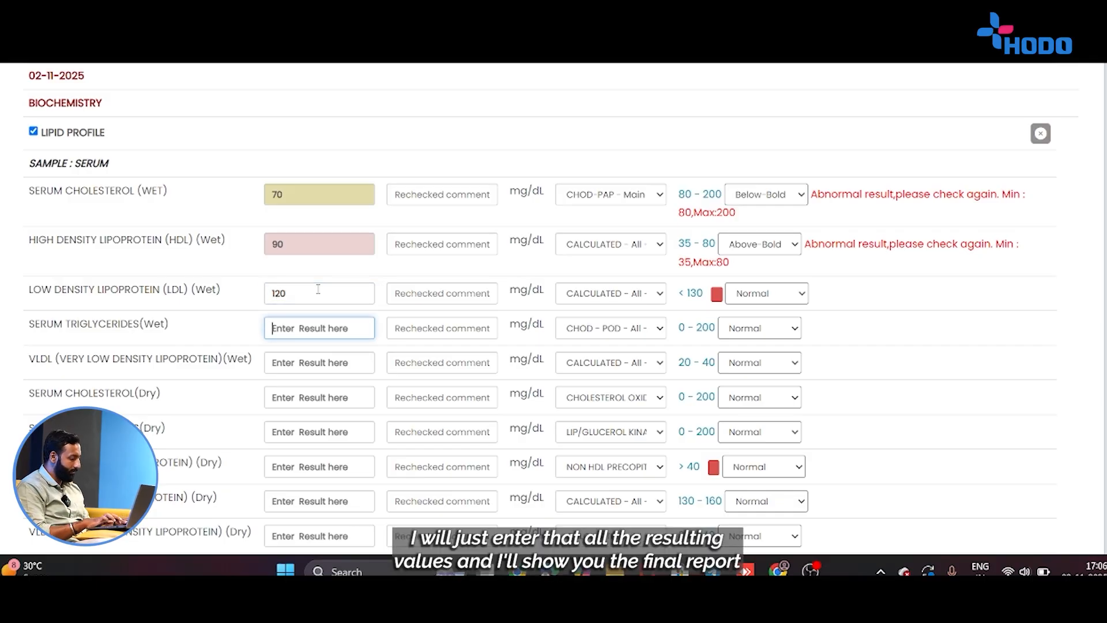
pyautogui.write('60')
pyautogui.press('Tab')
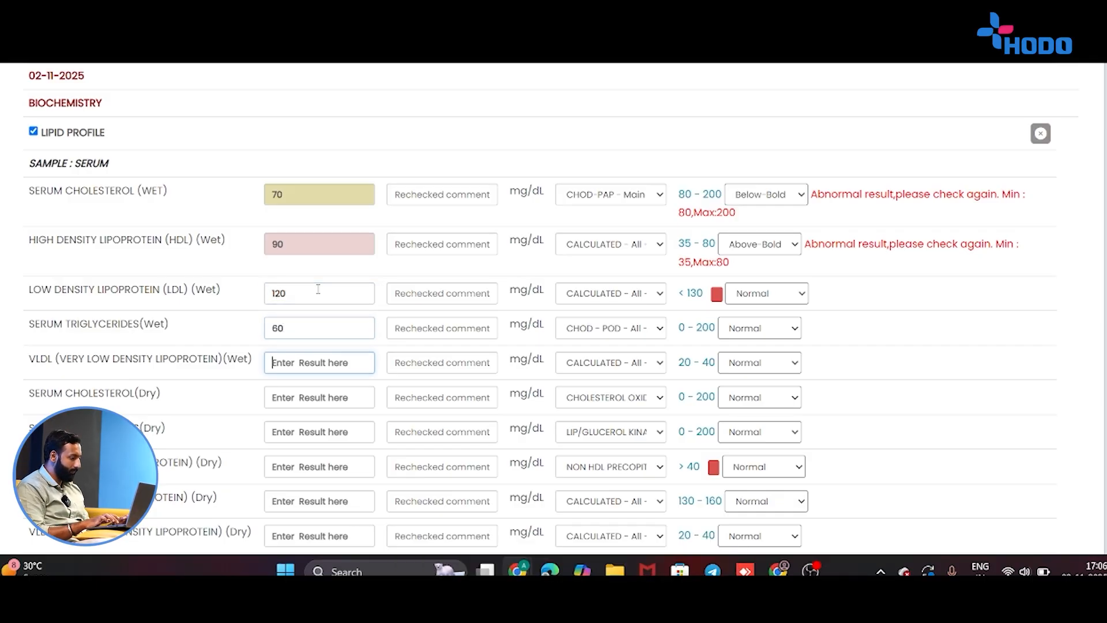
pyautogui.write('70')
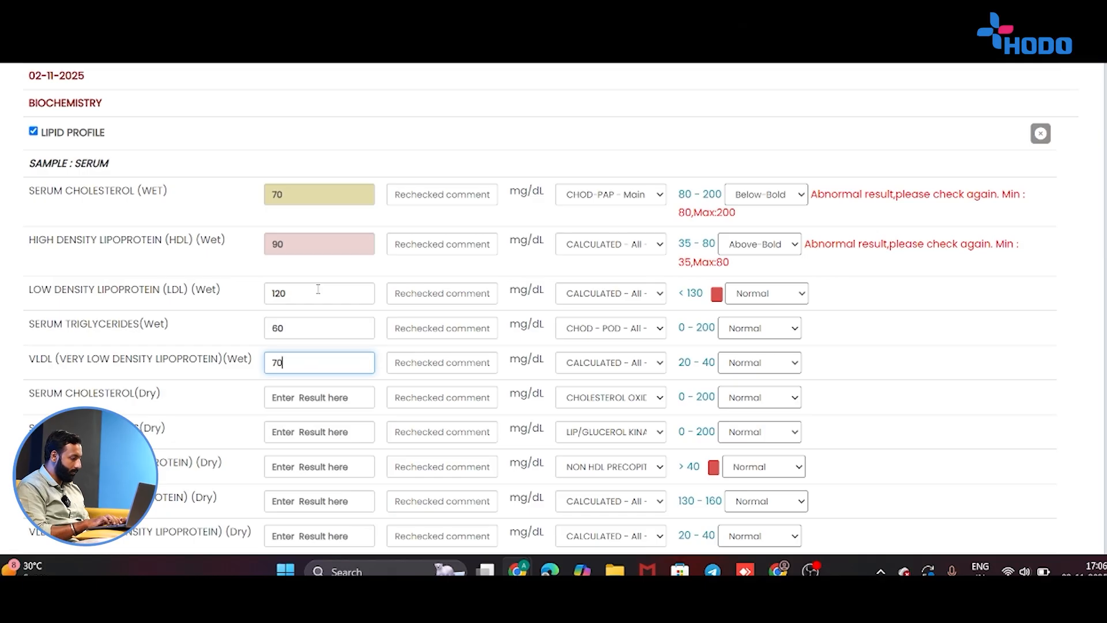
pyautogui.press('Tab')
# Enter dry results: Serum Cholesterol 40, Triglycerides 50, HDL 40, LDL 120.
pyautogui.write('40')
pyautogui.press('Tab')
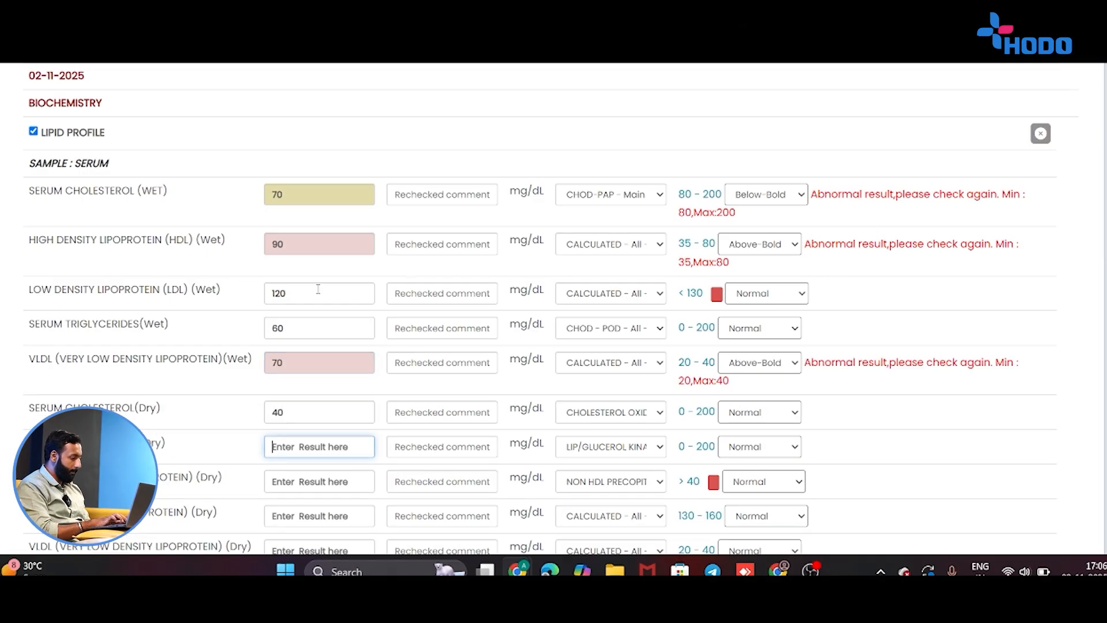
pyautogui.write('50')
pyautogui.press('Tab')
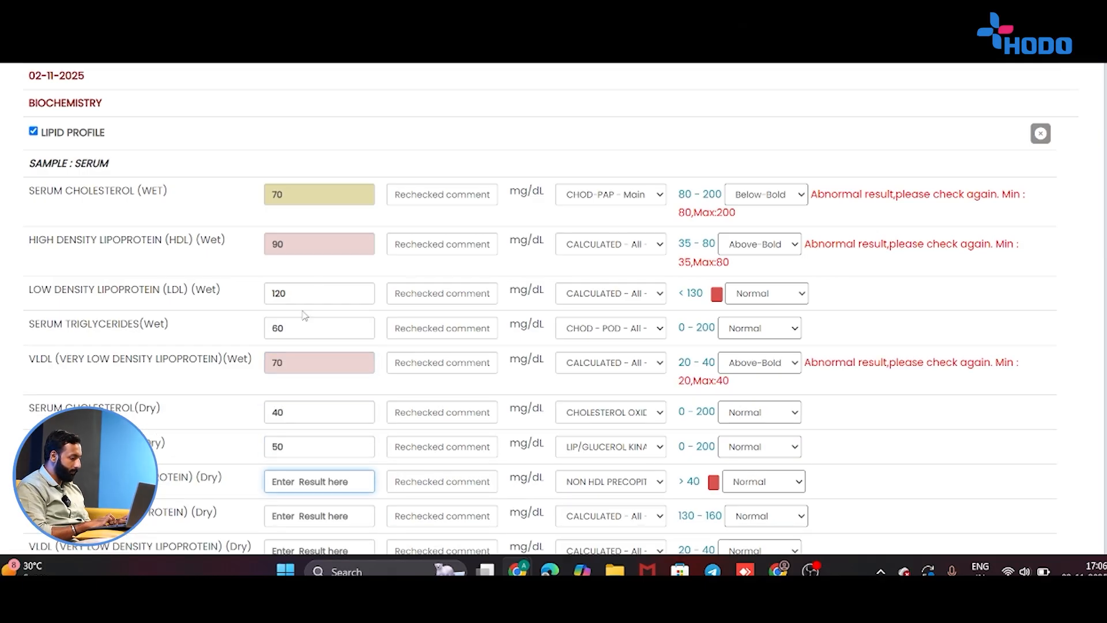
pyautogui.write('40')
pyautogui.press('Tab')
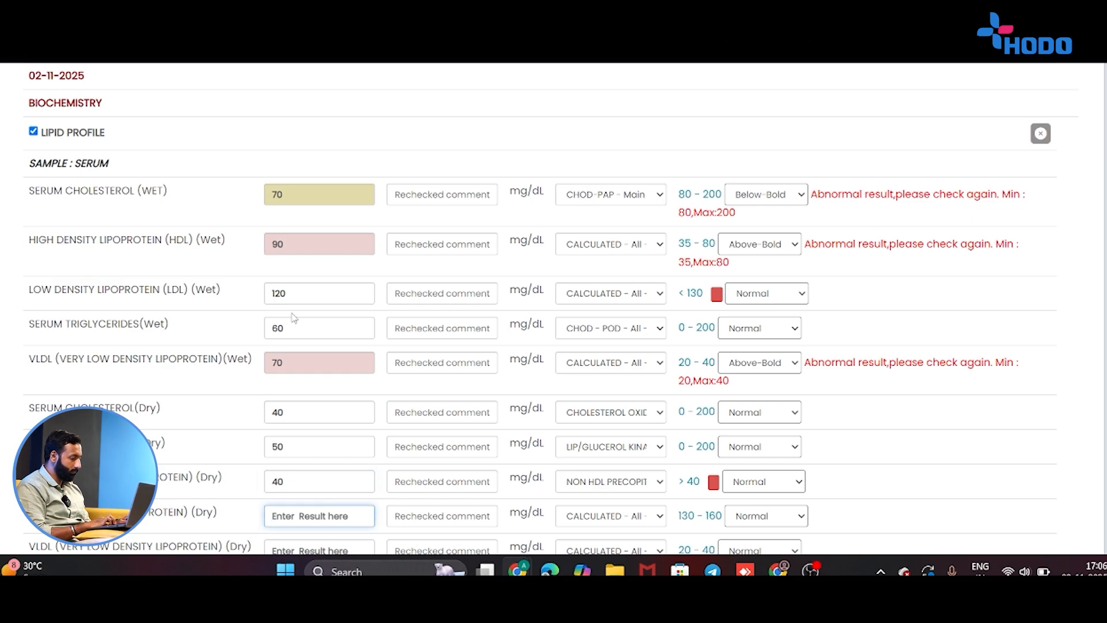
pyautogui.scroll(-2, 294, 317)
pyautogui.write('120')
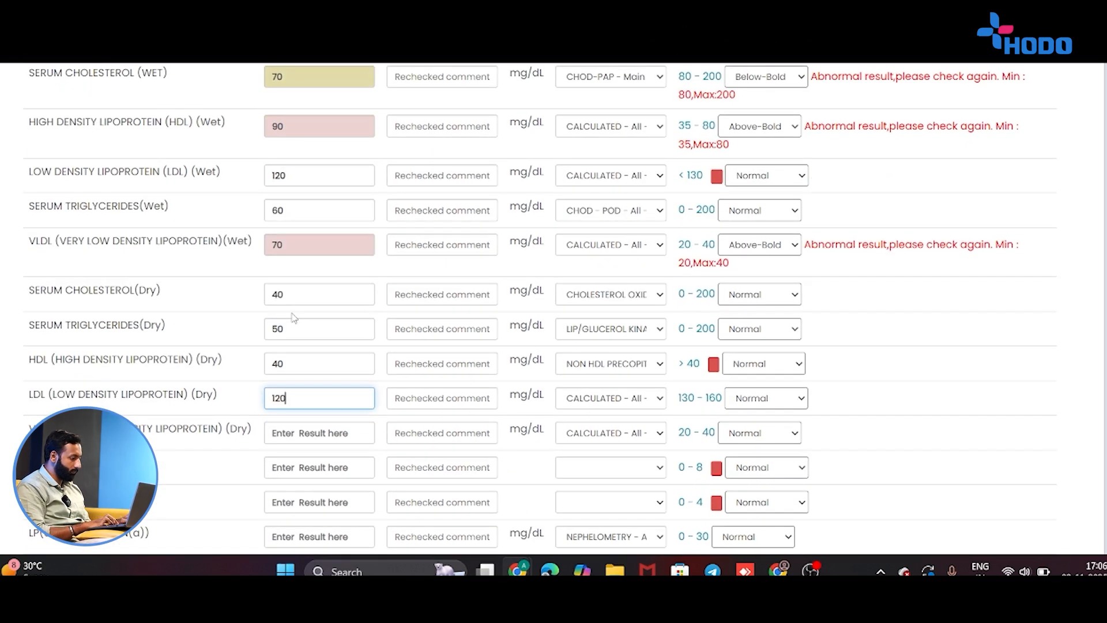
pyautogui.moveTo(187, 480); pyautogui.dragTo(329, 439)
pyautogui.click(329, 439)
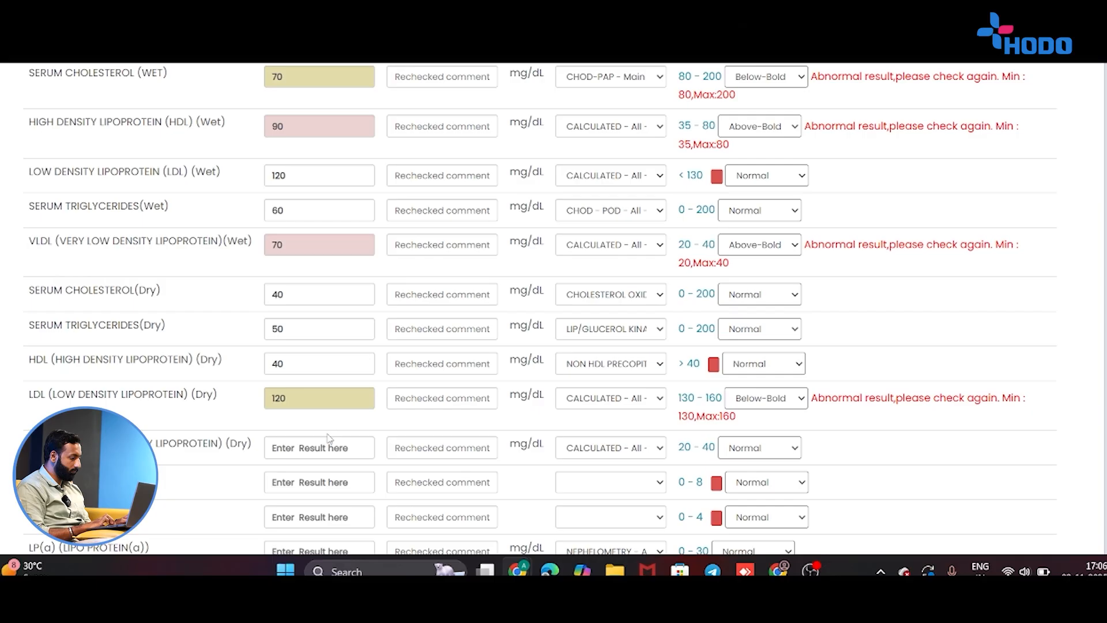
pyautogui.click(321, 455)
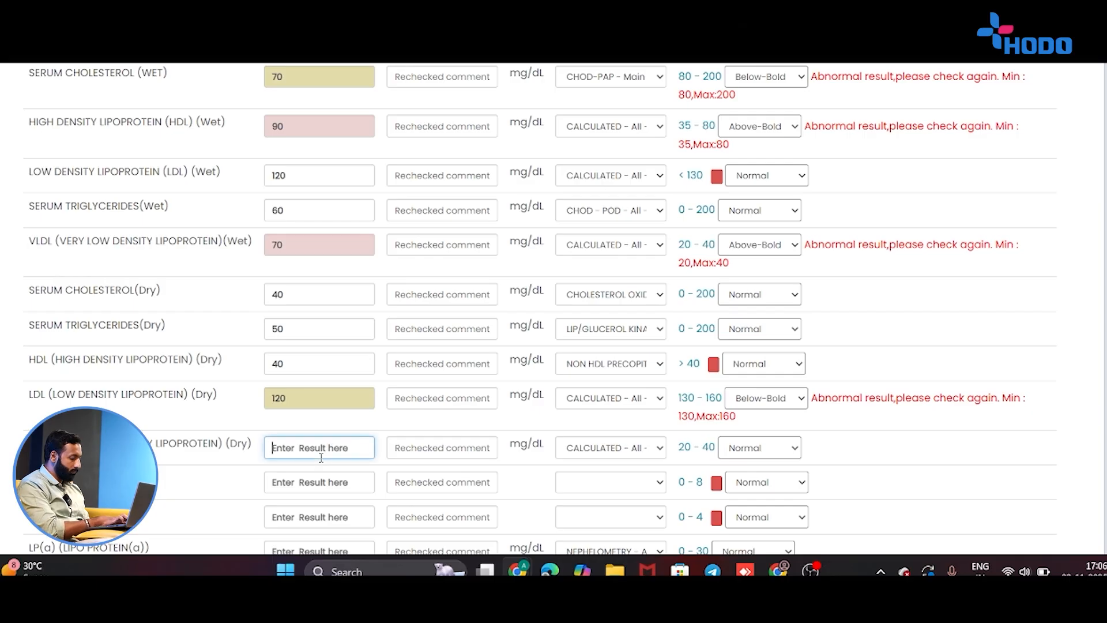
# Enter VLDL (Dry) 50, LDL / HDL 5 and CHO / HDL 6.
pyautogui.write('50')
pyautogui.click(167, 493)
pyautogui.scroll(-4, 167, 493)
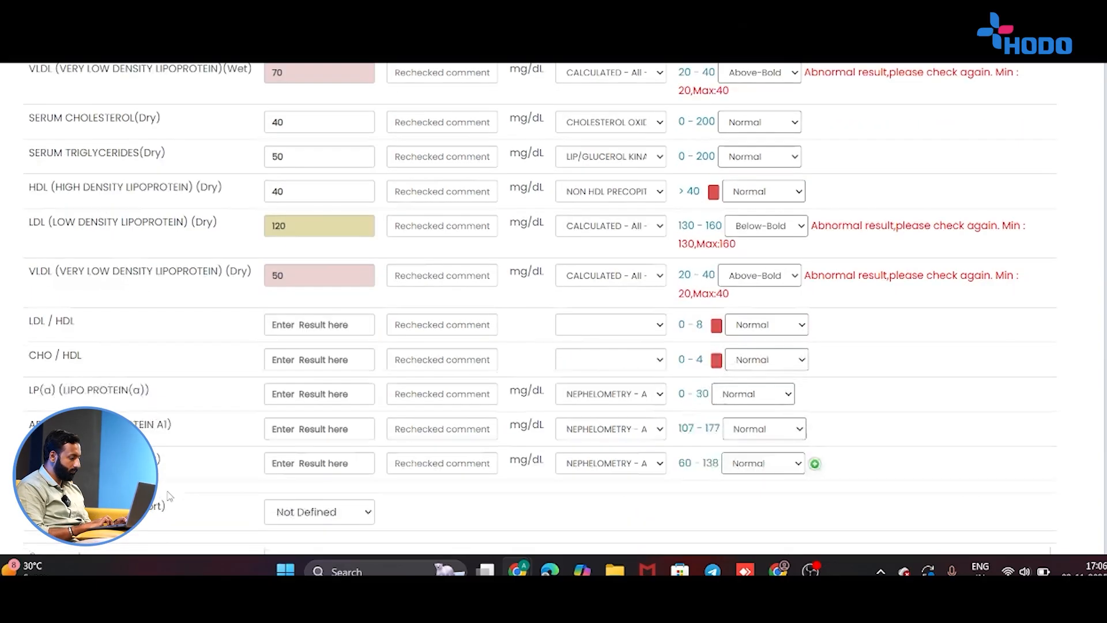
pyautogui.click(298, 286)
pyautogui.write('5')
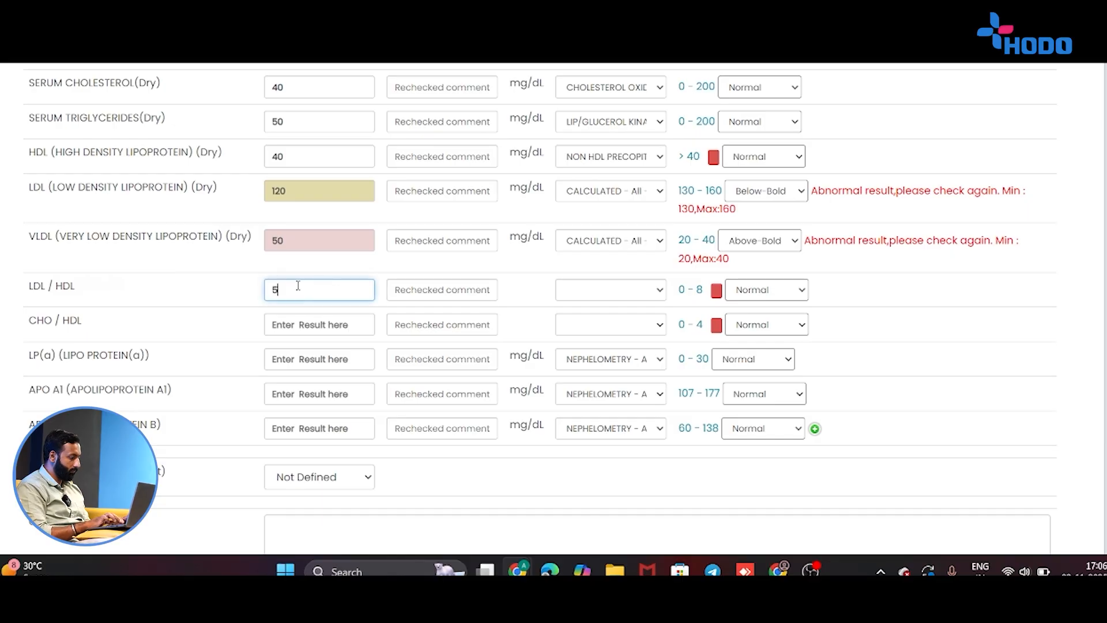
pyautogui.press('Tab')
pyautogui.write('6')
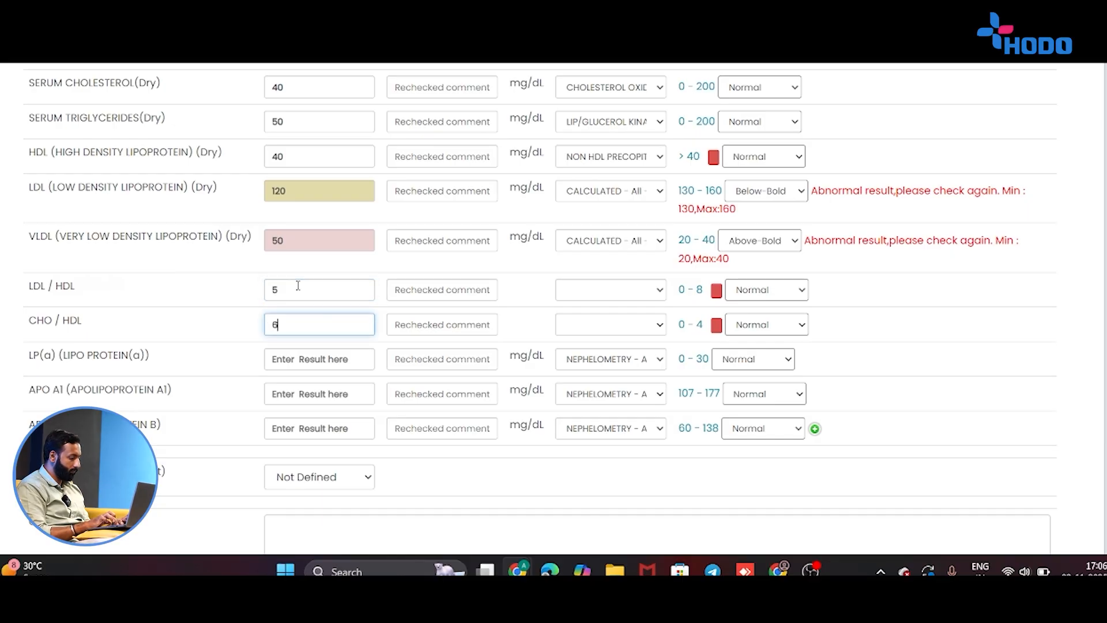
pyautogui.press('Tab')
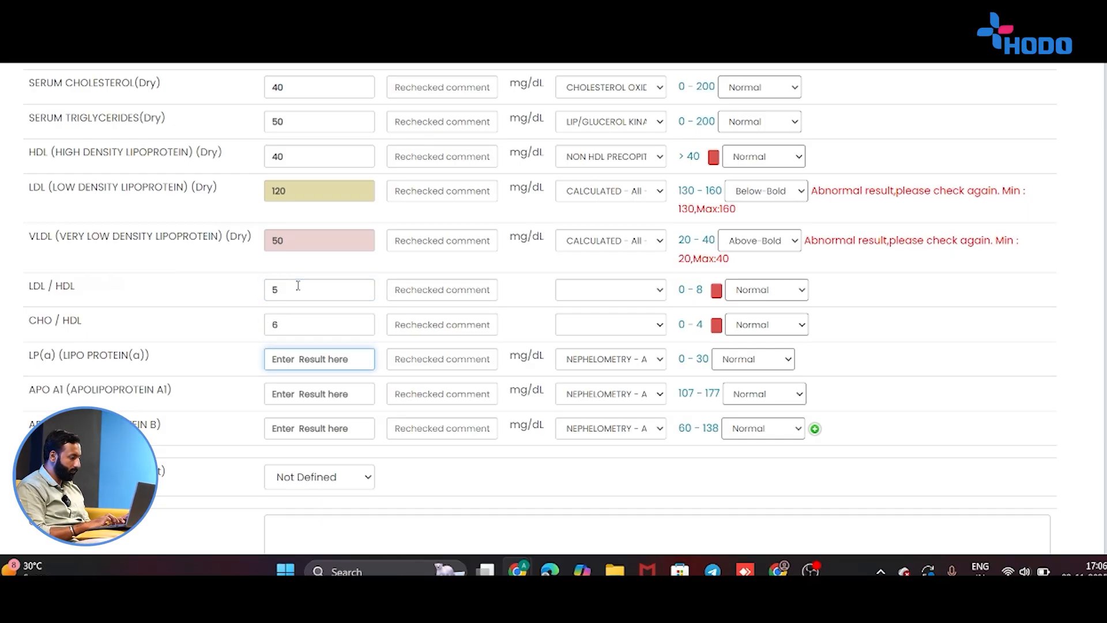
pyautogui.click(298, 323)
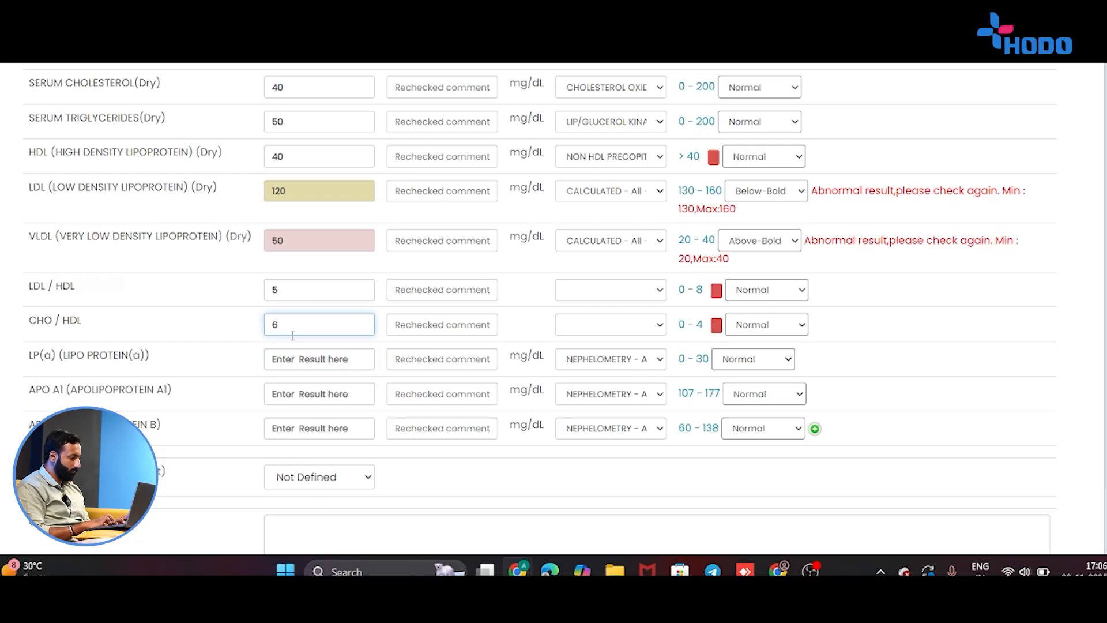
# Enter LP(a) 90, APO A1 100 and APO B 50.
pyautogui.click(291, 359)
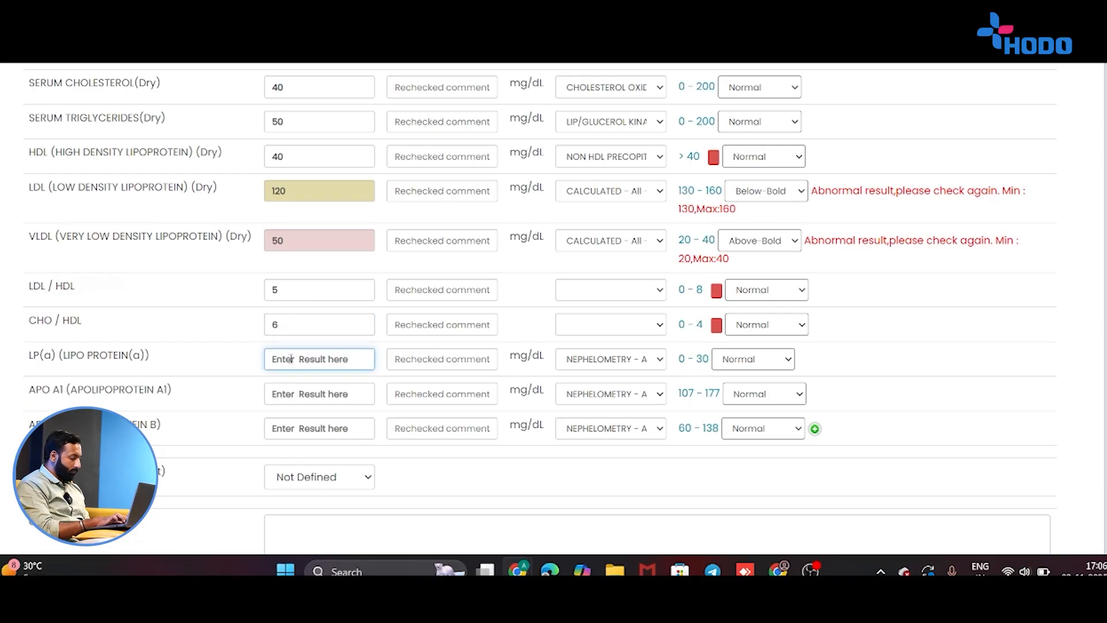
pyautogui.write('90')
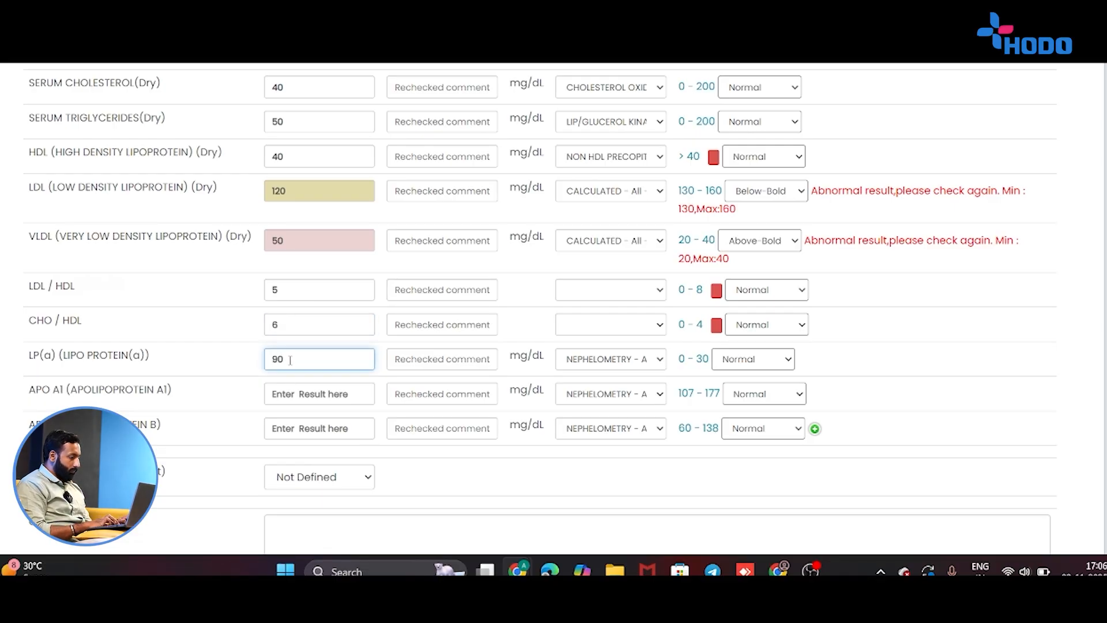
pyautogui.click(242, 398)
pyautogui.click(296, 408)
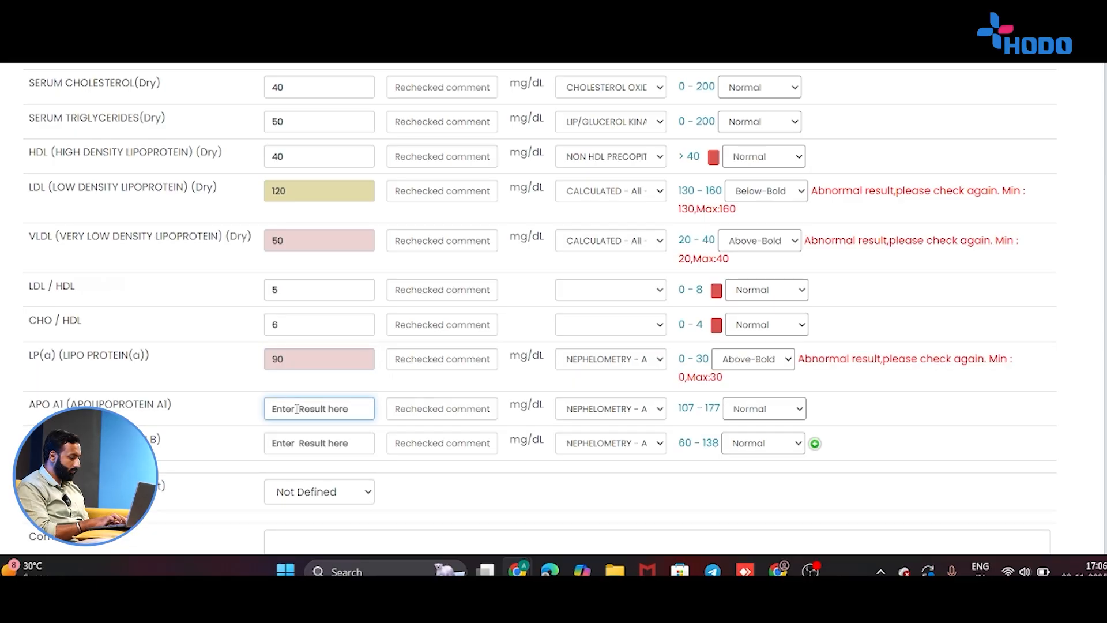
pyautogui.write('100')
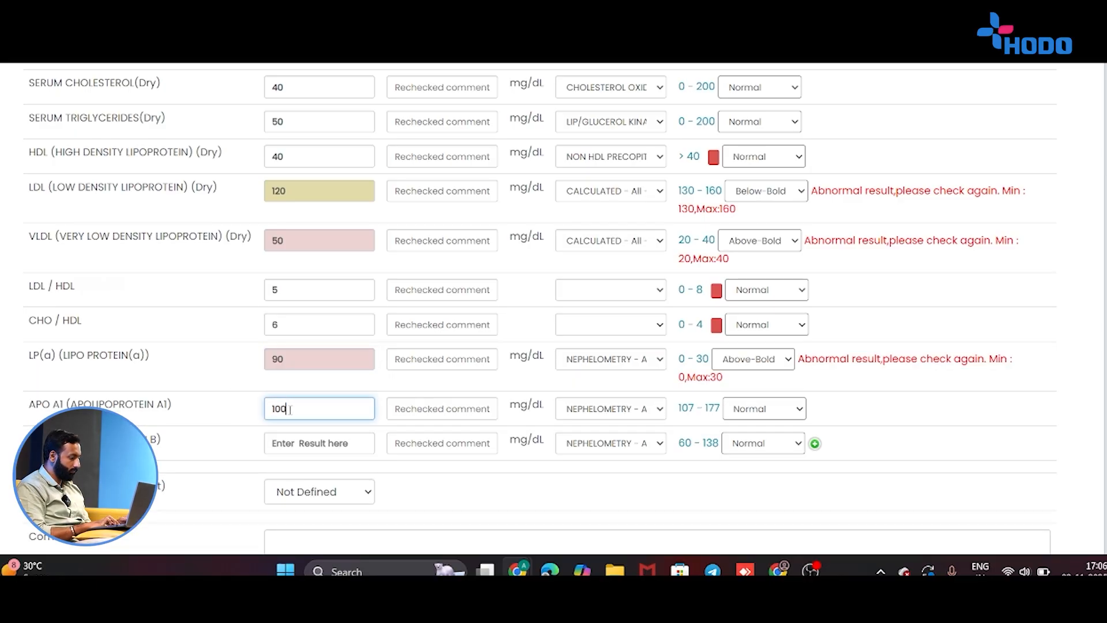
pyautogui.click(187, 464)
pyautogui.click(287, 464)
pyautogui.write('50')
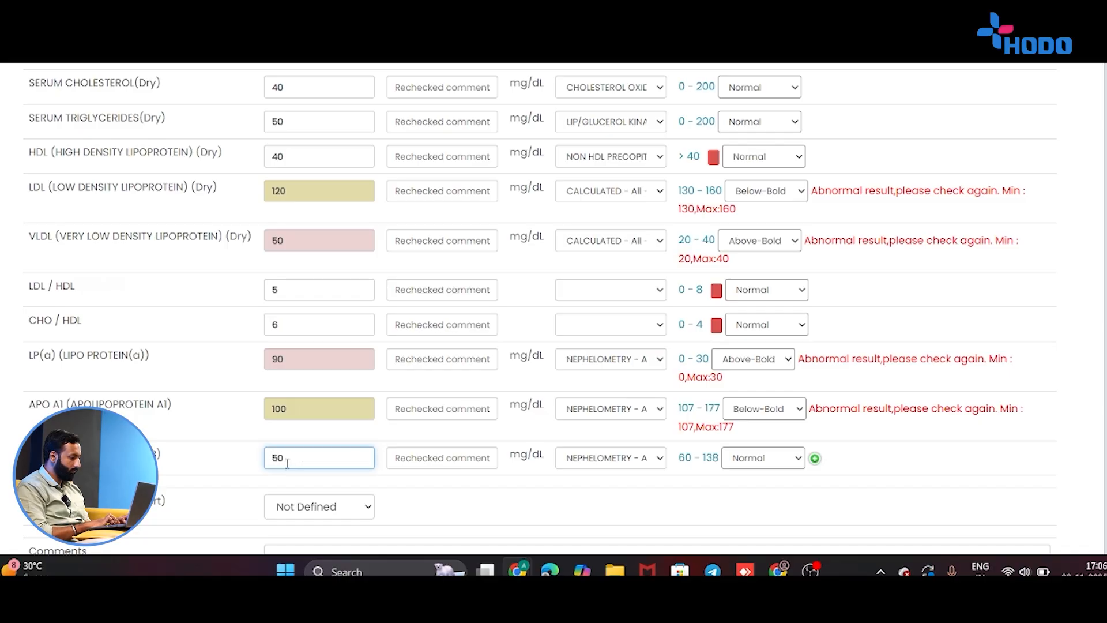
pyautogui.click(190, 452)
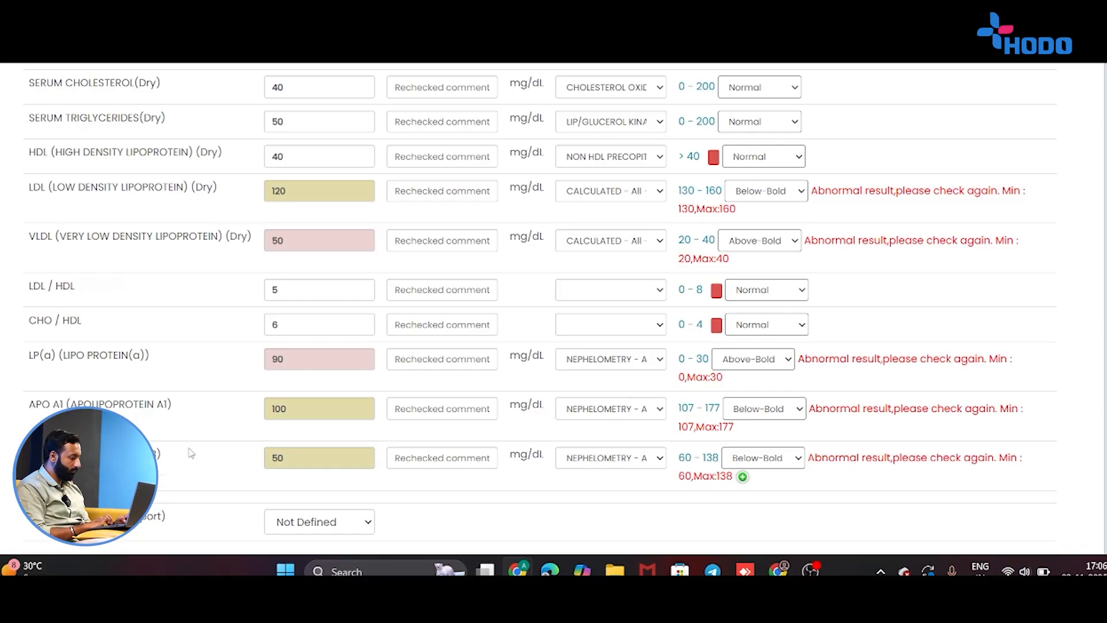
pyautogui.scroll(-4, 190, 452)
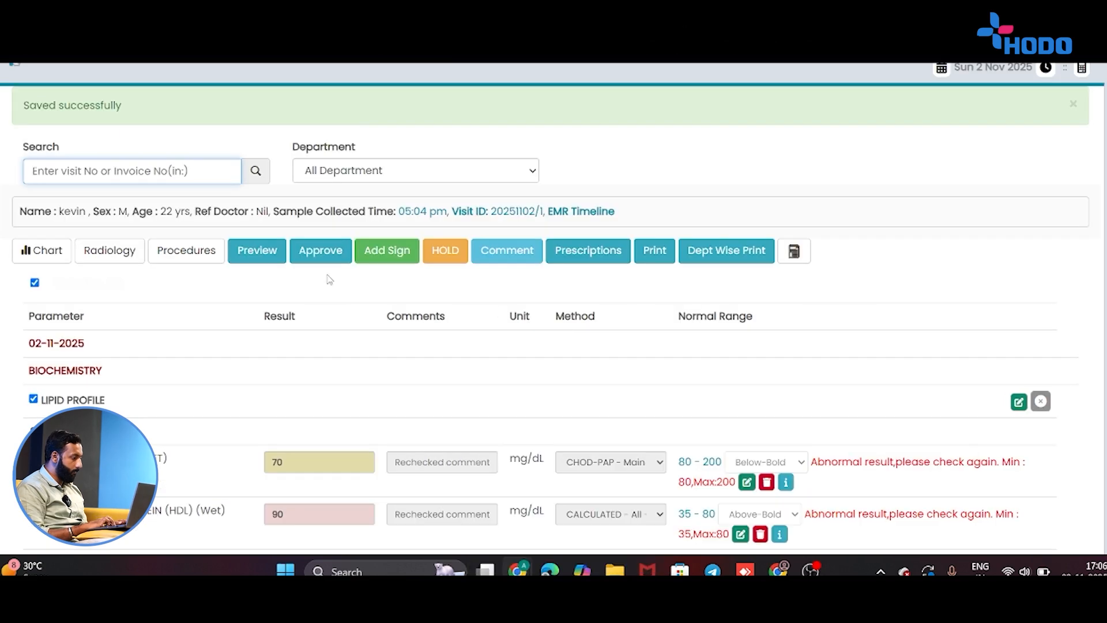
# Try a preview, dismiss the Pending Bills notice, then approve the lipid profile report.
pyautogui.click(266, 258)
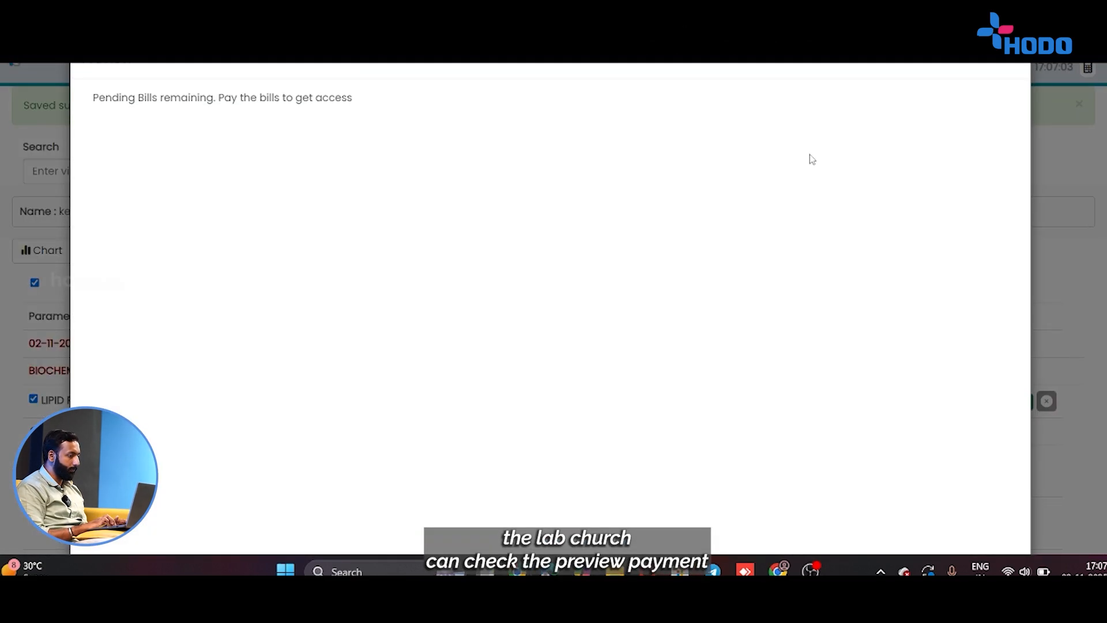
pyautogui.click(1017, 61)
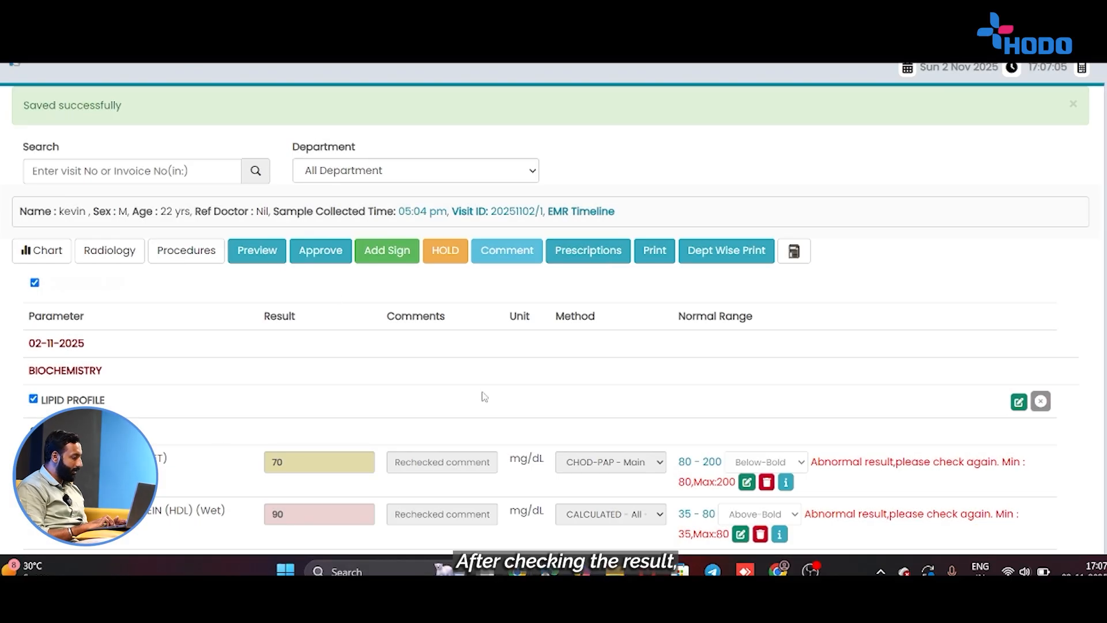
pyautogui.scroll(-5, 412, 291)
pyautogui.scroll(-4, 412, 292)
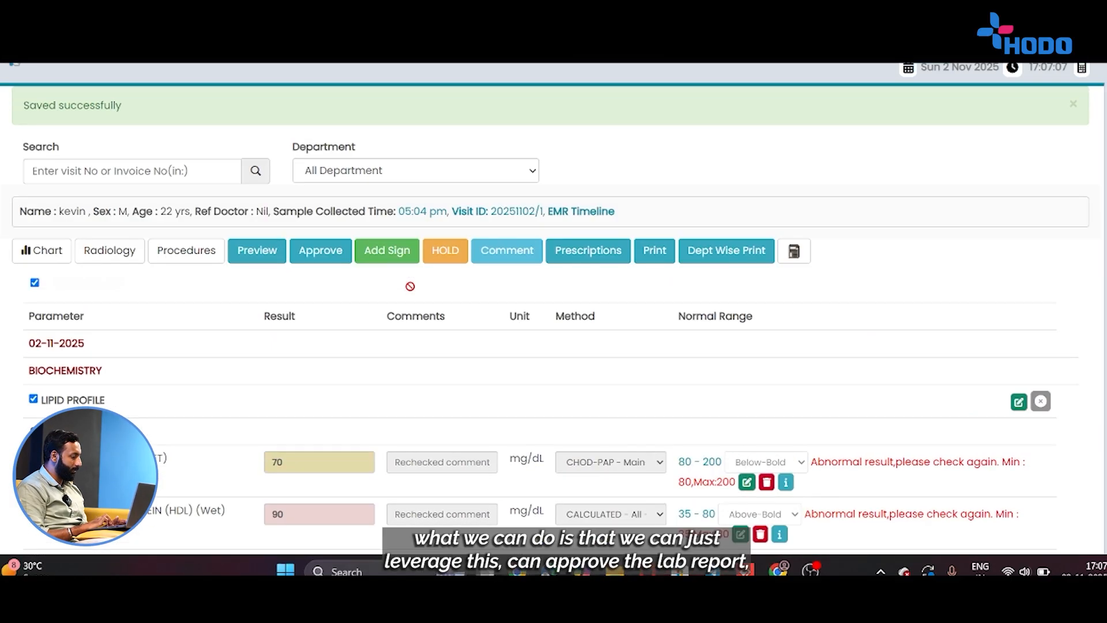
pyautogui.click(309, 254)
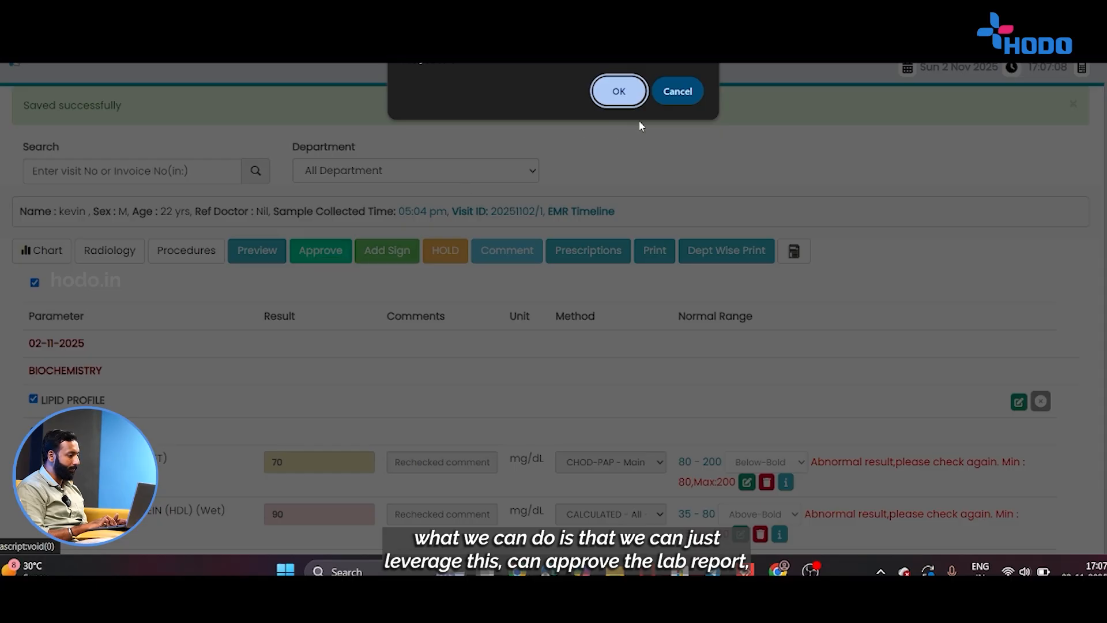
pyautogui.click(621, 90)
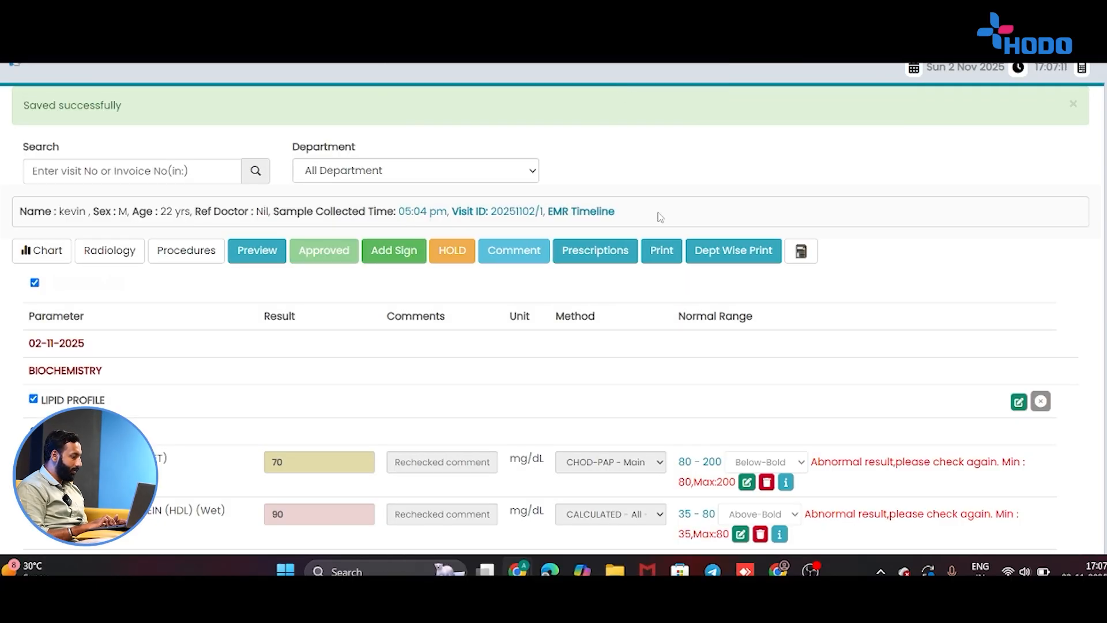
# Review the approved lipid profile PDF with the sidebar hidden, then go to Visit History.
pyautogui.click(661, 253)
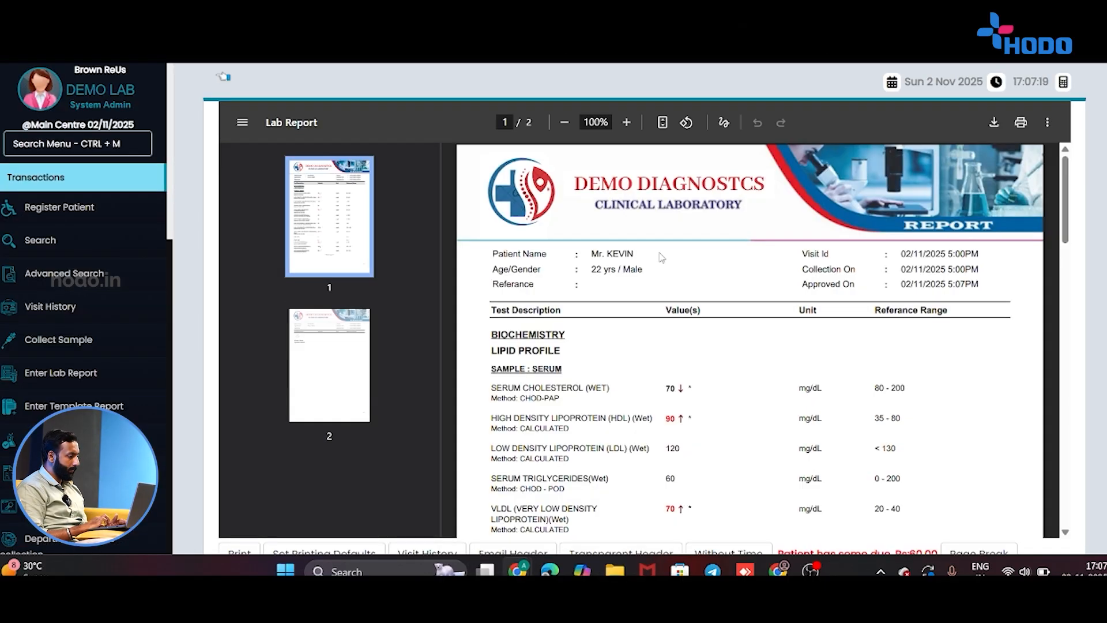
pyautogui.scroll(-2, 661, 258)
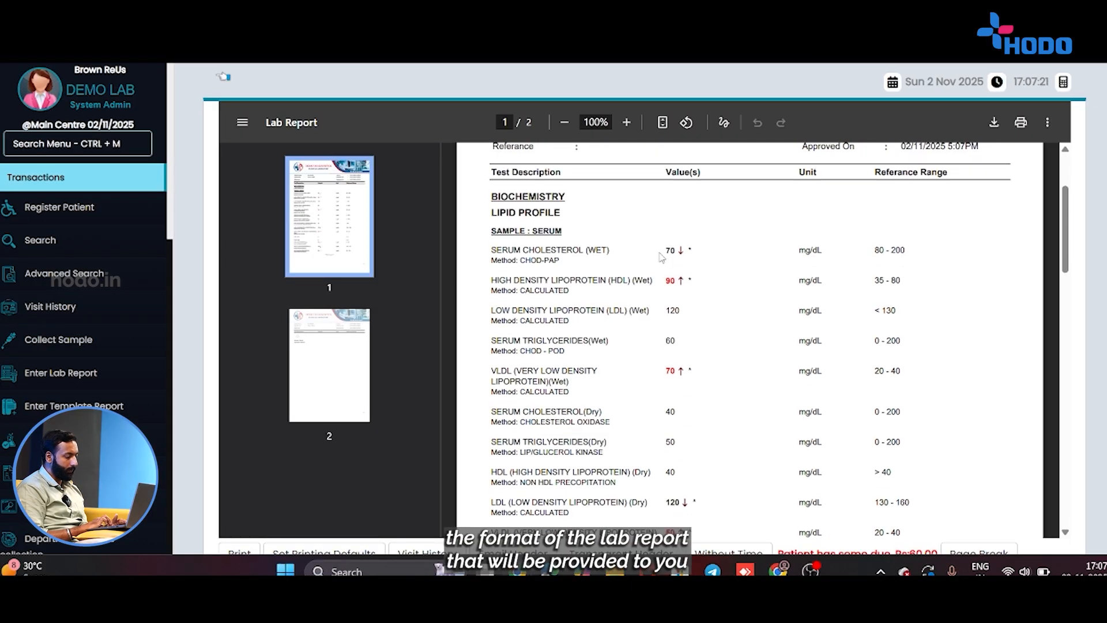
pyautogui.scroll(-3, 661, 258)
pyautogui.scroll(5, 661, 257)
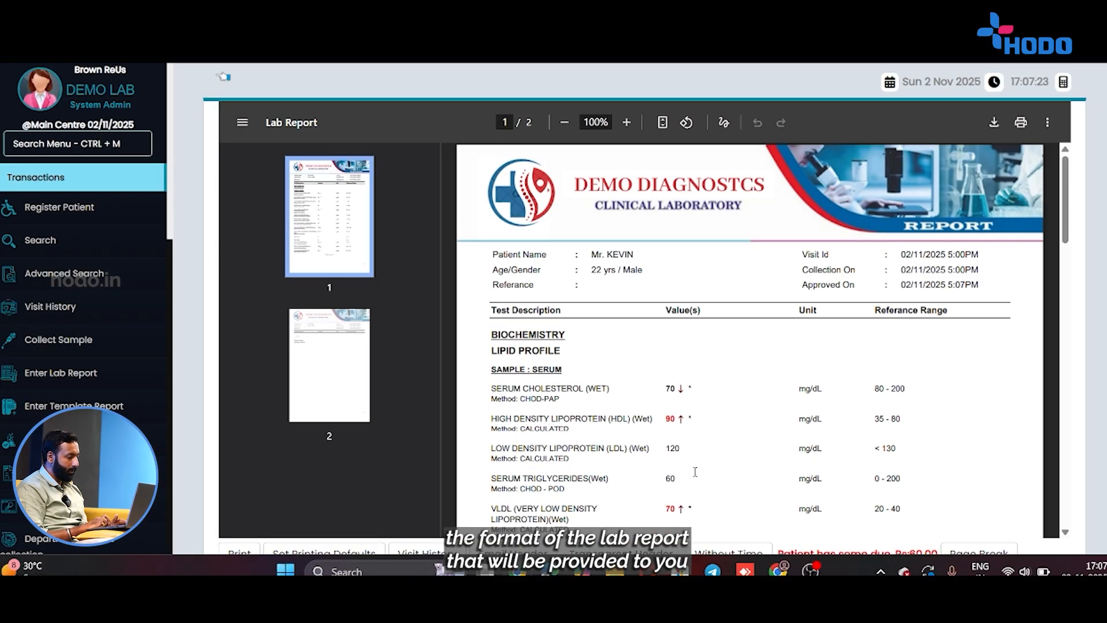
pyautogui.click(225, 80)
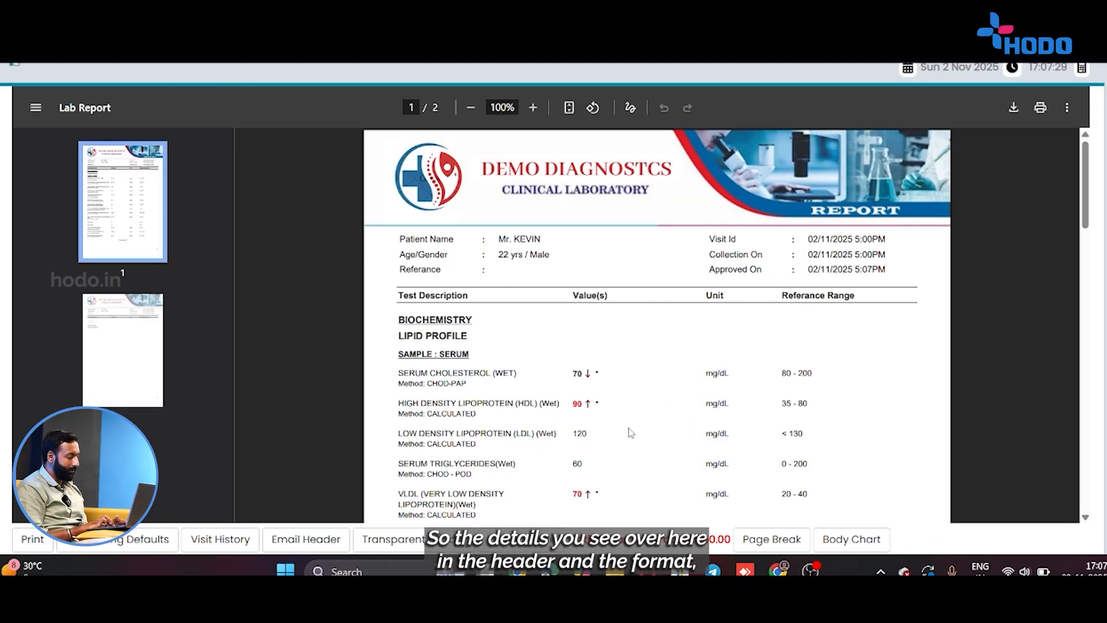
pyautogui.scroll(-3, 510, 447)
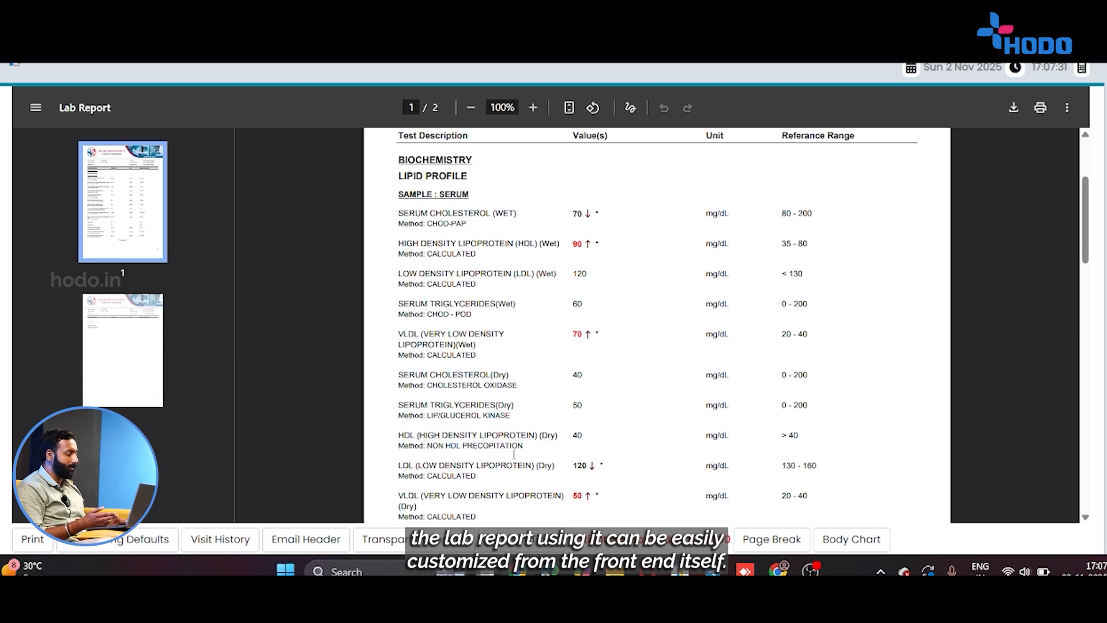
pyautogui.scroll(3, 514, 454)
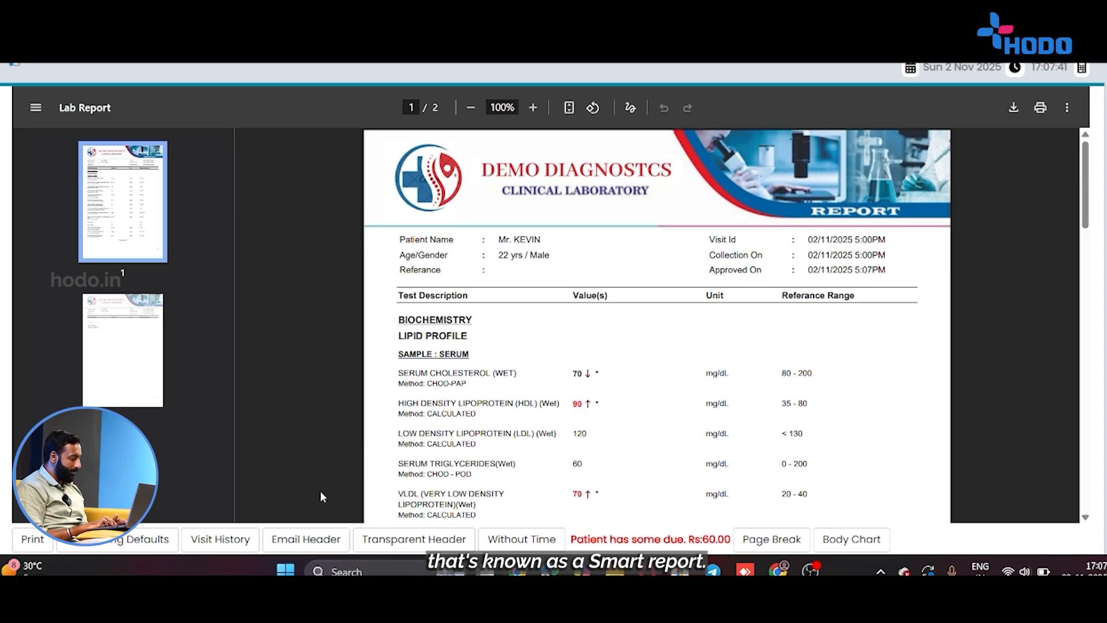
pyautogui.click(225, 539)
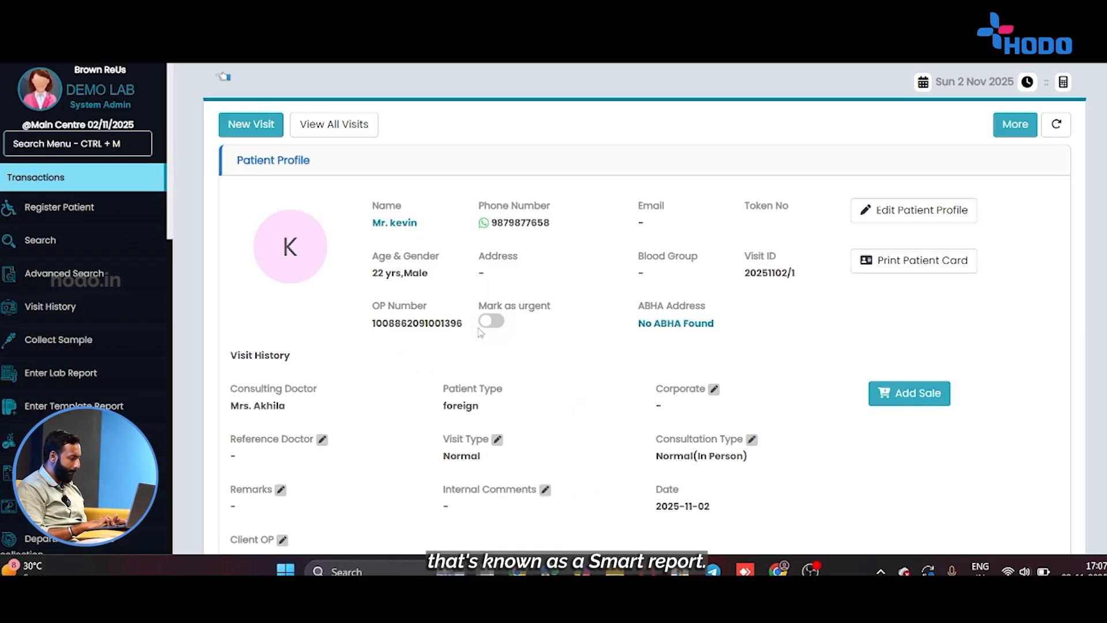
# Open the Smart (Compact) report from the LIPID PROFILE row of visit 20251102/1.
pyautogui.scroll(-15, 479, 328)
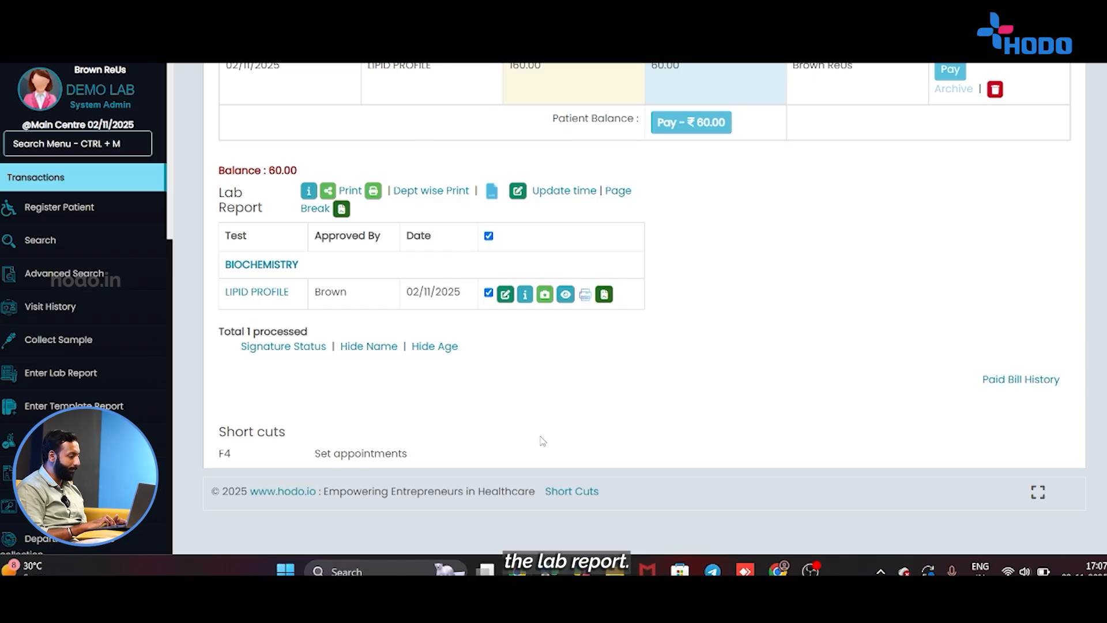
pyautogui.click(603, 295)
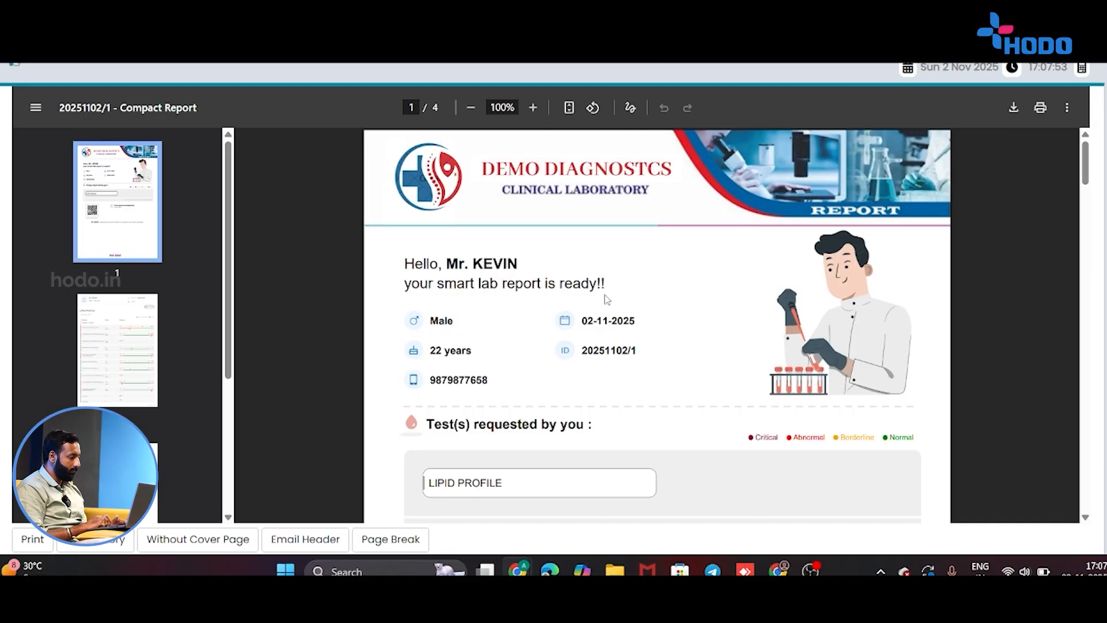
pyautogui.scroll(-2, 605, 298)
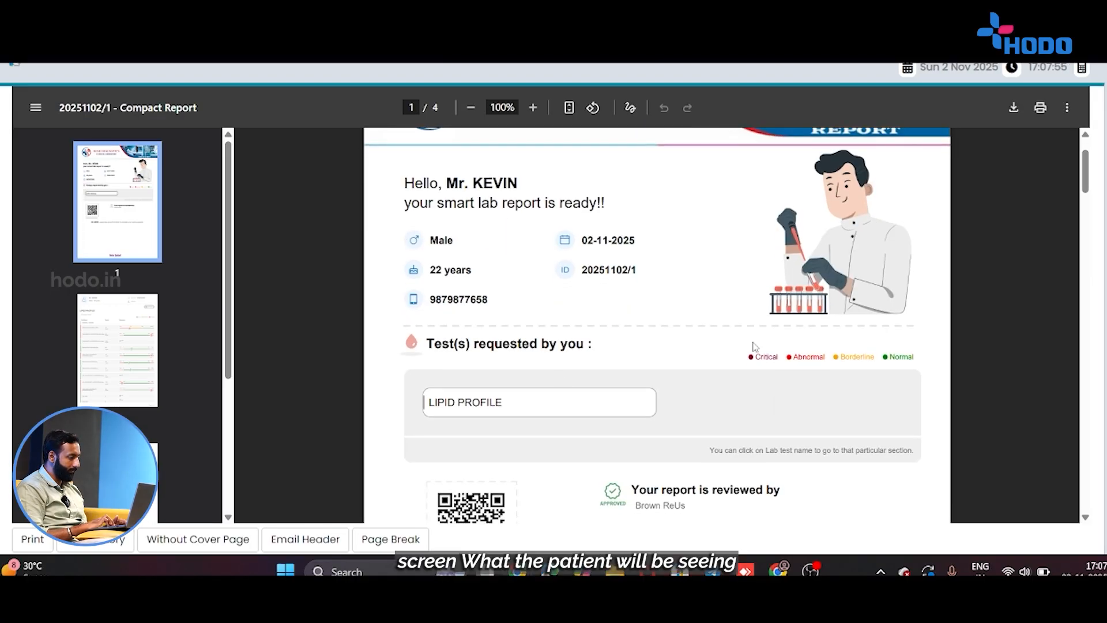
pyautogui.scroll(2, 754, 346)
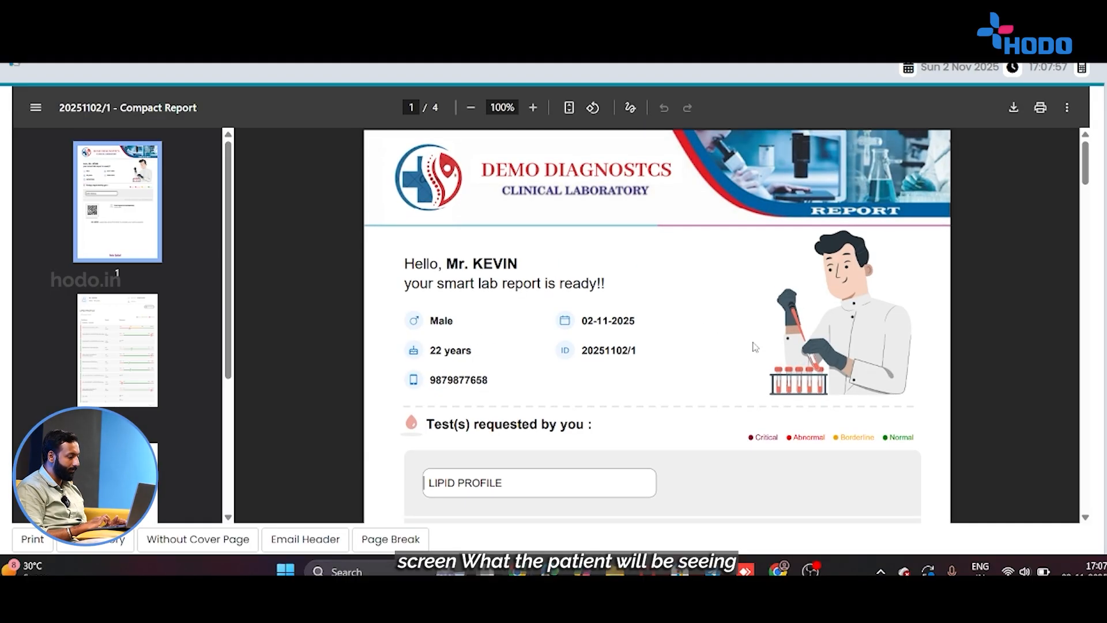
pyautogui.scroll(-3, 754, 346)
pyautogui.scroll(-6, 444, 281)
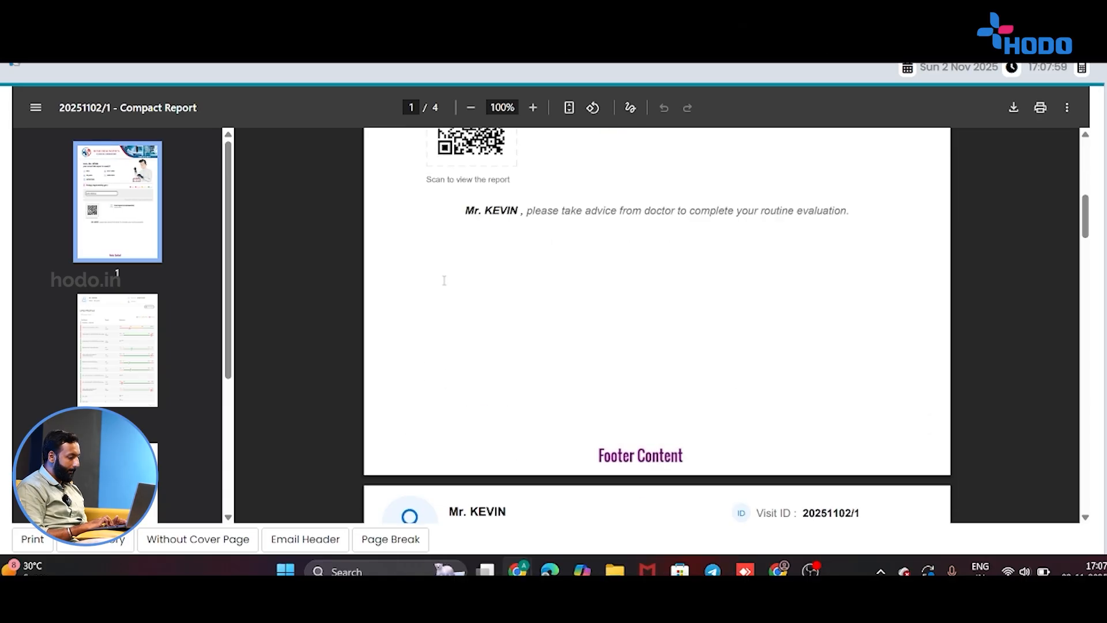
pyautogui.scroll(-8, 741, 488)
pyautogui.scroll(-1, 740, 489)
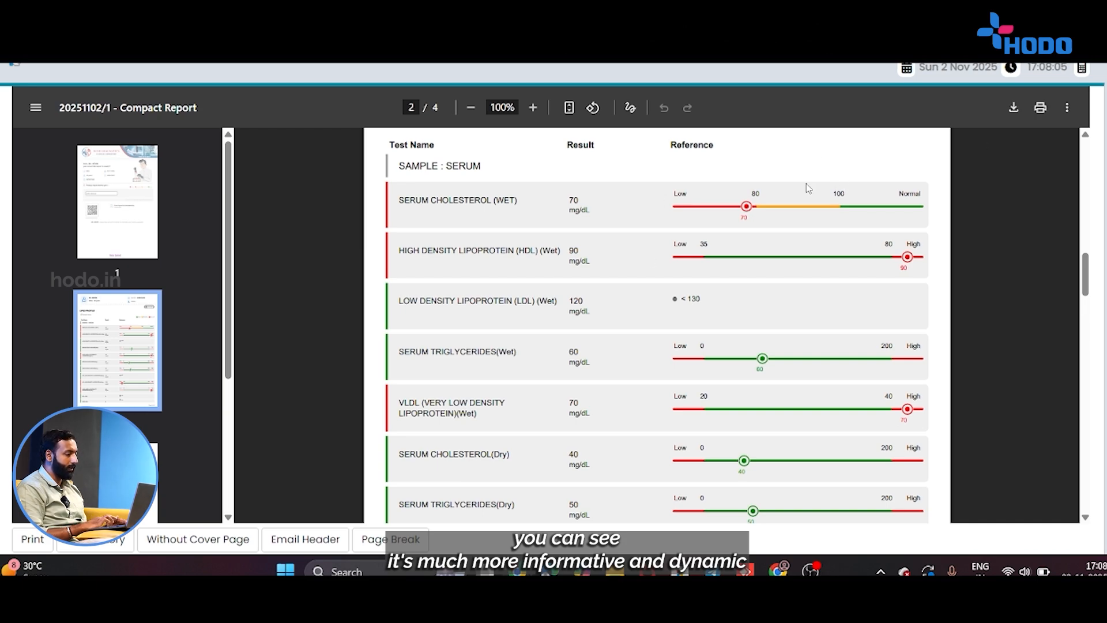
pyautogui.scroll(-2, 806, 183)
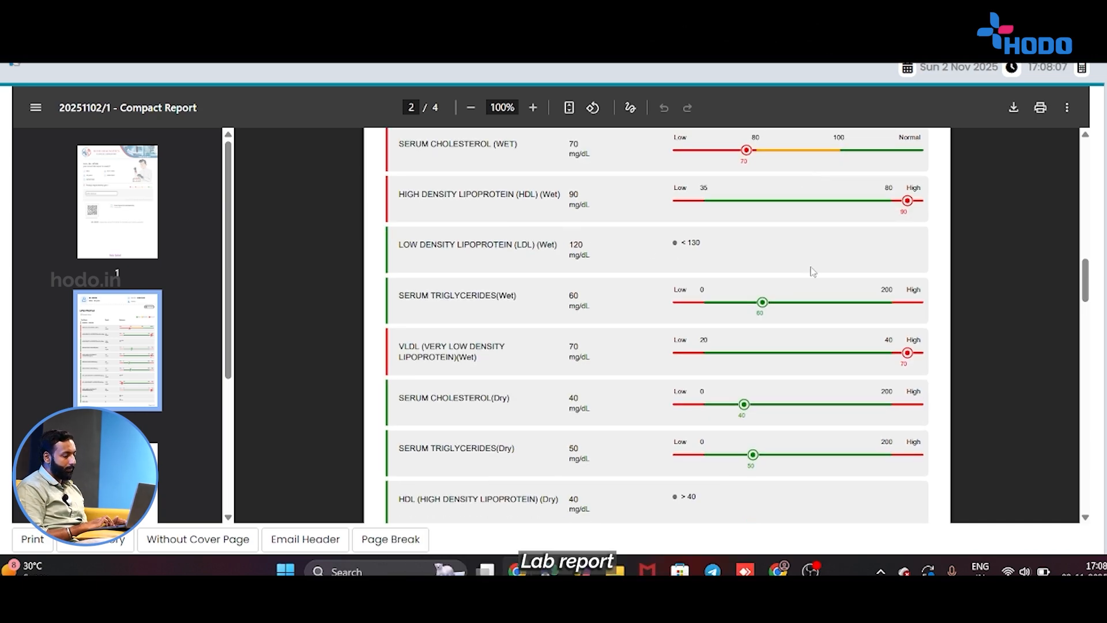
pyautogui.scroll(-3, 785, 263)
pyautogui.scroll(-20, 784, 263)
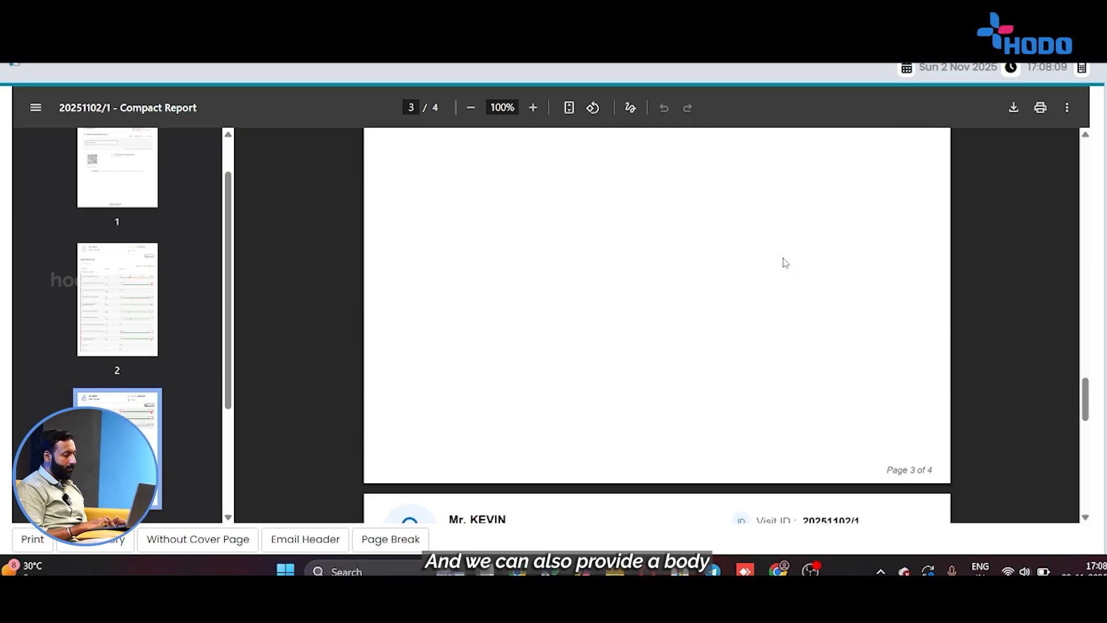
pyautogui.scroll(-3, 784, 263)
pyautogui.scroll(3, 784, 262)
pyautogui.scroll(-1, 784, 263)
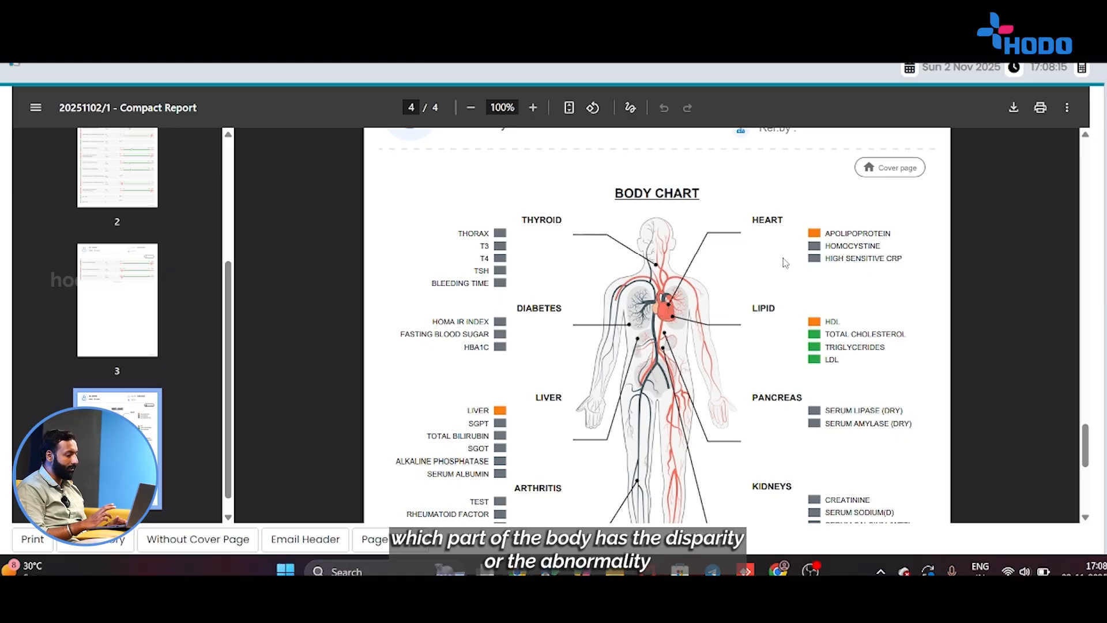
pyautogui.scroll(-1, 784, 263)
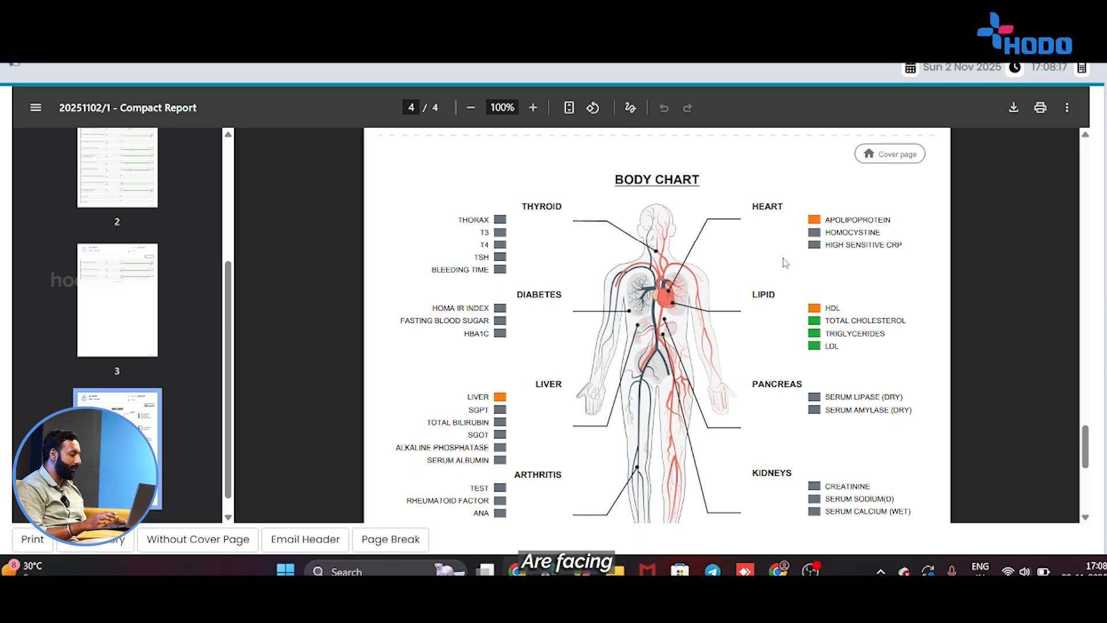
pyautogui.scroll(-5, 784, 262)
pyautogui.scroll(10, 781, 260)
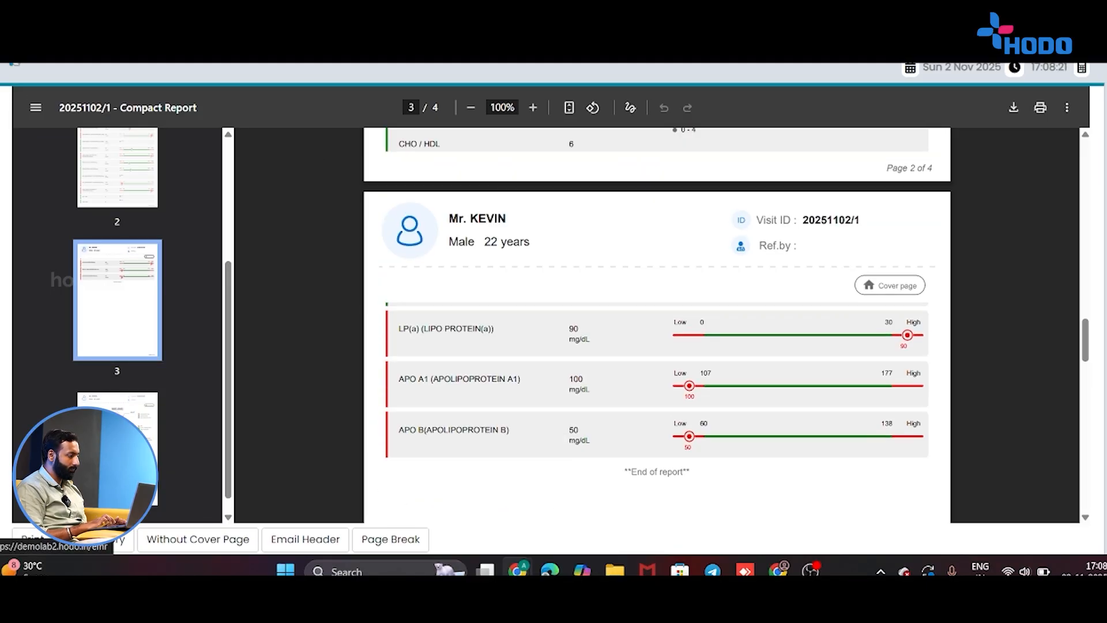
pyautogui.click(26, 58)
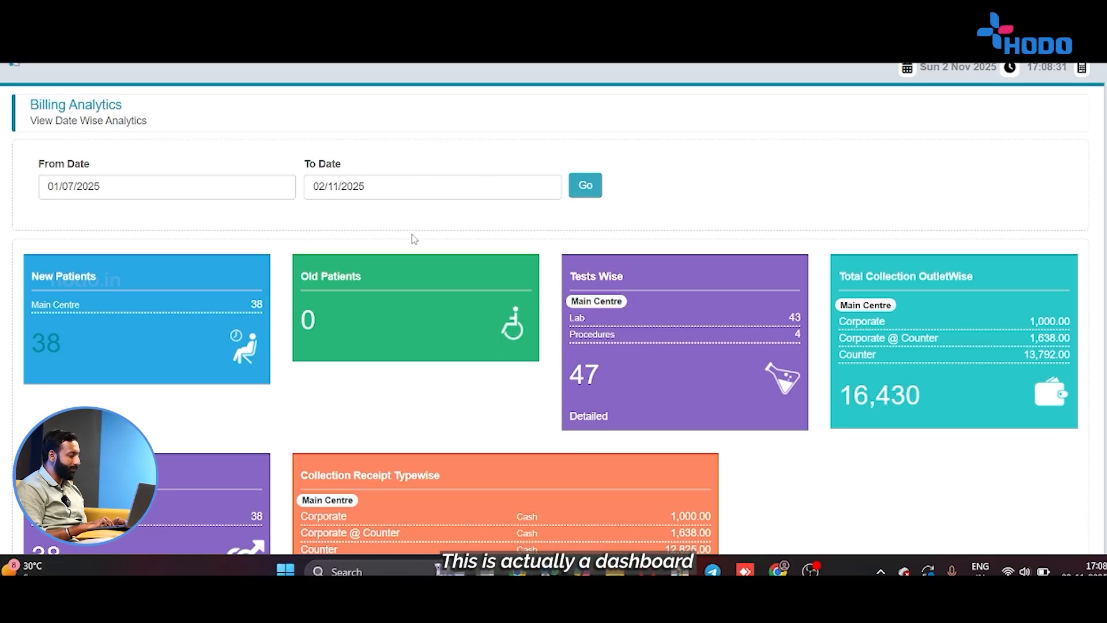
# Change the Billing Analytics From Date to 1 April 2025.
pyautogui.scroll(-2, 103, 206)
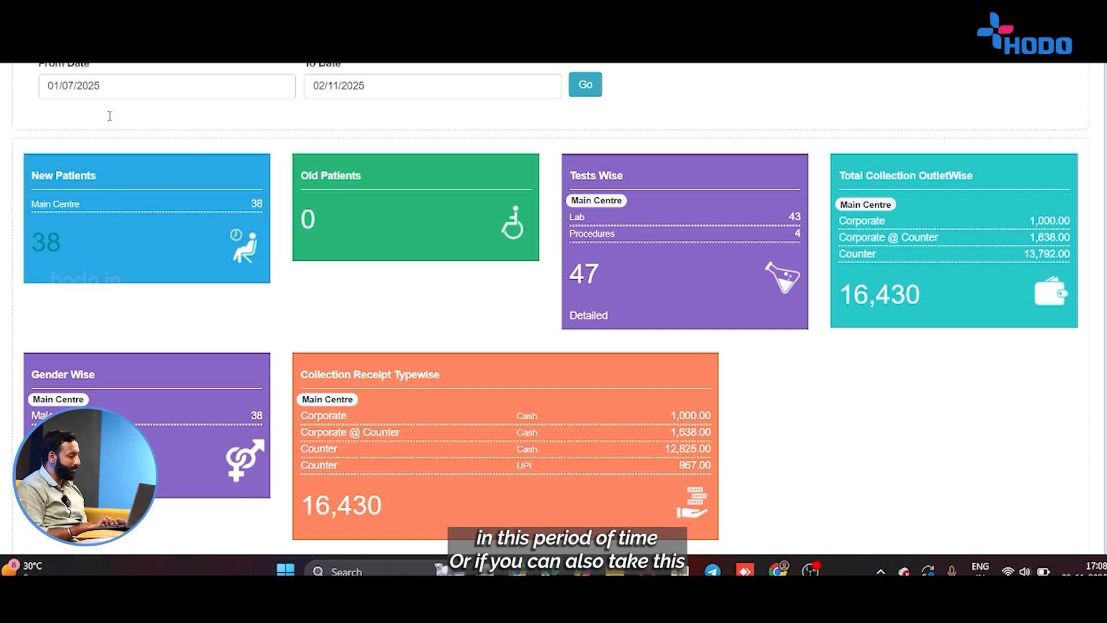
pyautogui.click(205, 96)
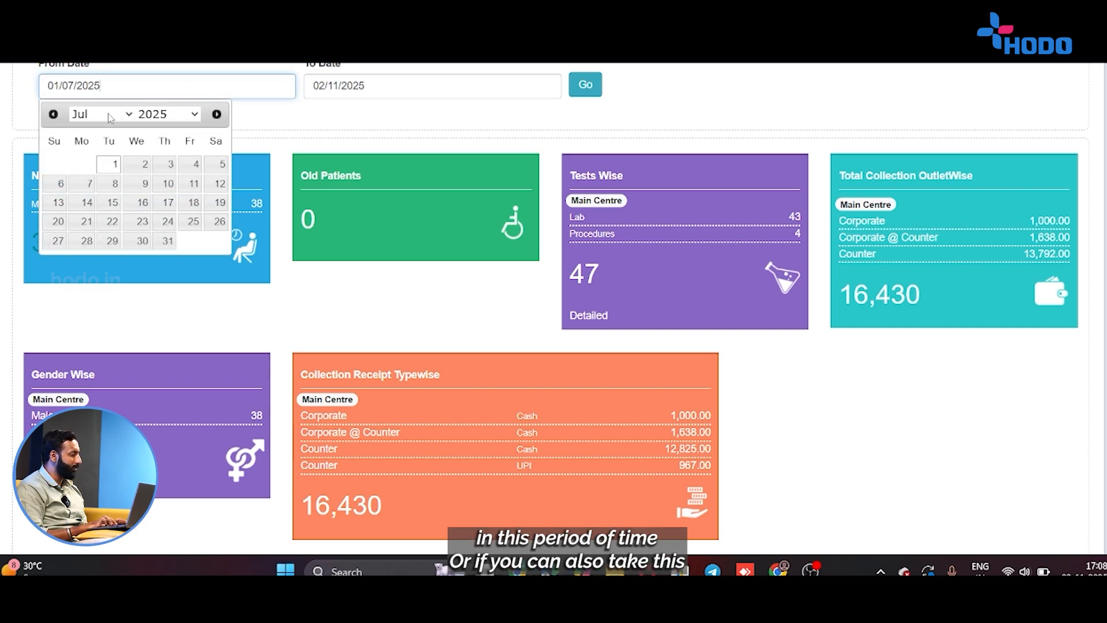
pyautogui.click(53, 113)
pyautogui.click(53, 113)
pyautogui.click(53, 113)
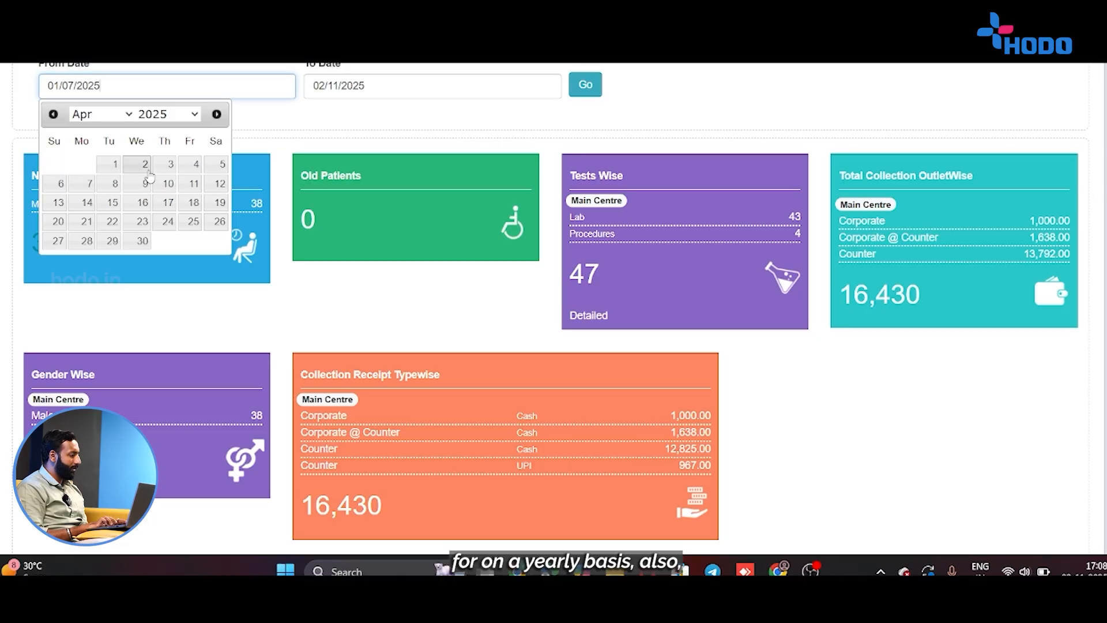
pyautogui.click(113, 169)
# Reload Billing Analytics for 01/04/2025–02/11/2025 and scroll through the dashboard cards.
pyautogui.click(584, 96)
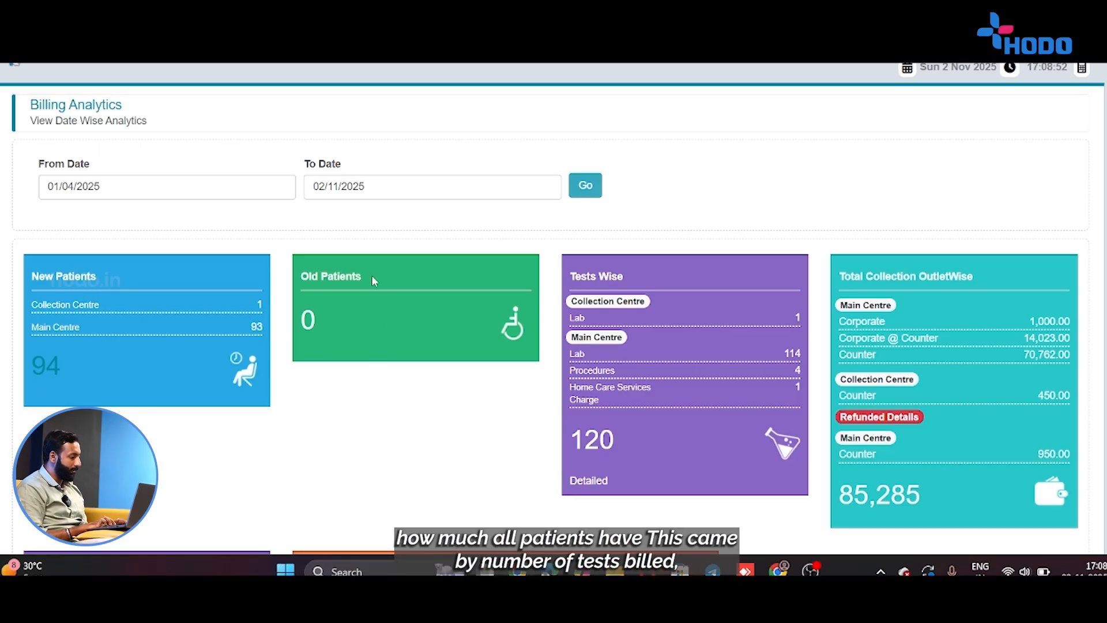
pyautogui.scroll(-2, 368, 278)
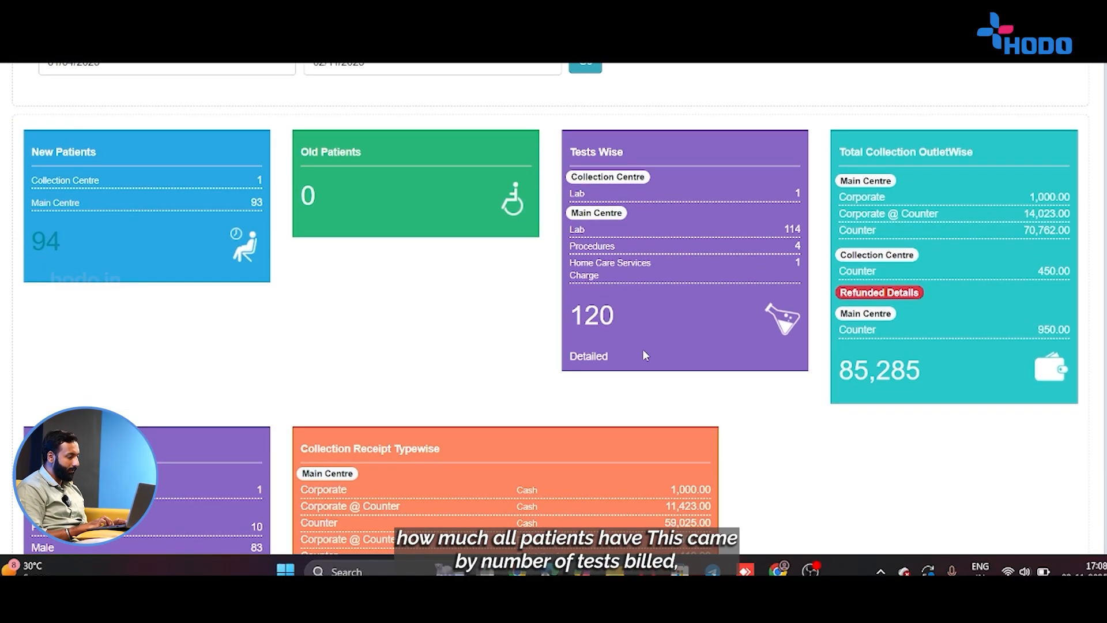
pyautogui.scroll(-2, 600, 238)
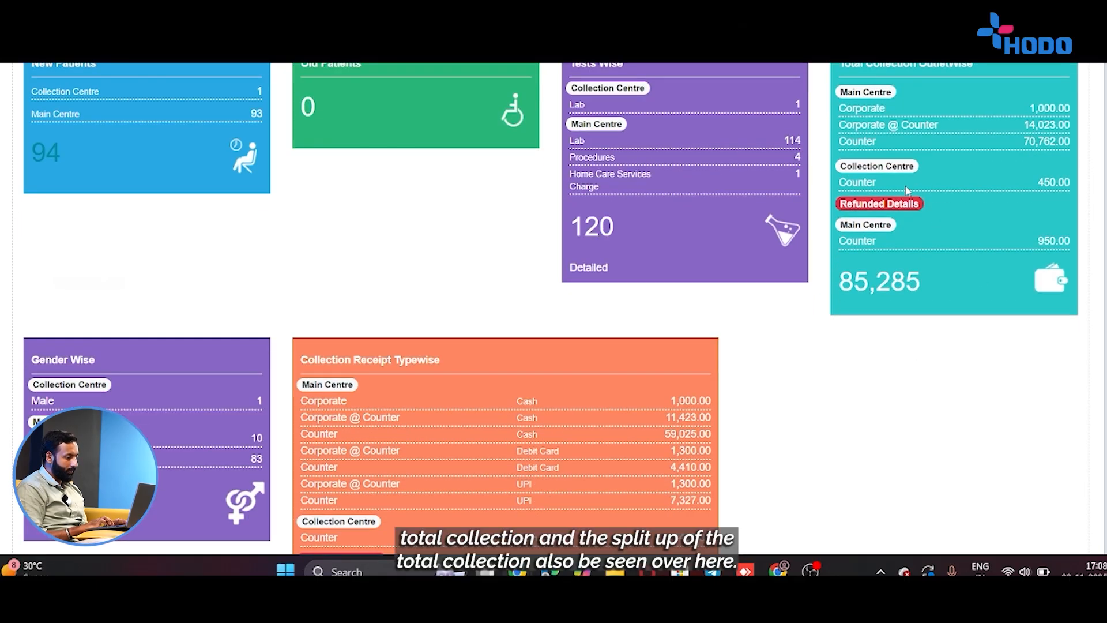
pyautogui.scroll(-2, 908, 192)
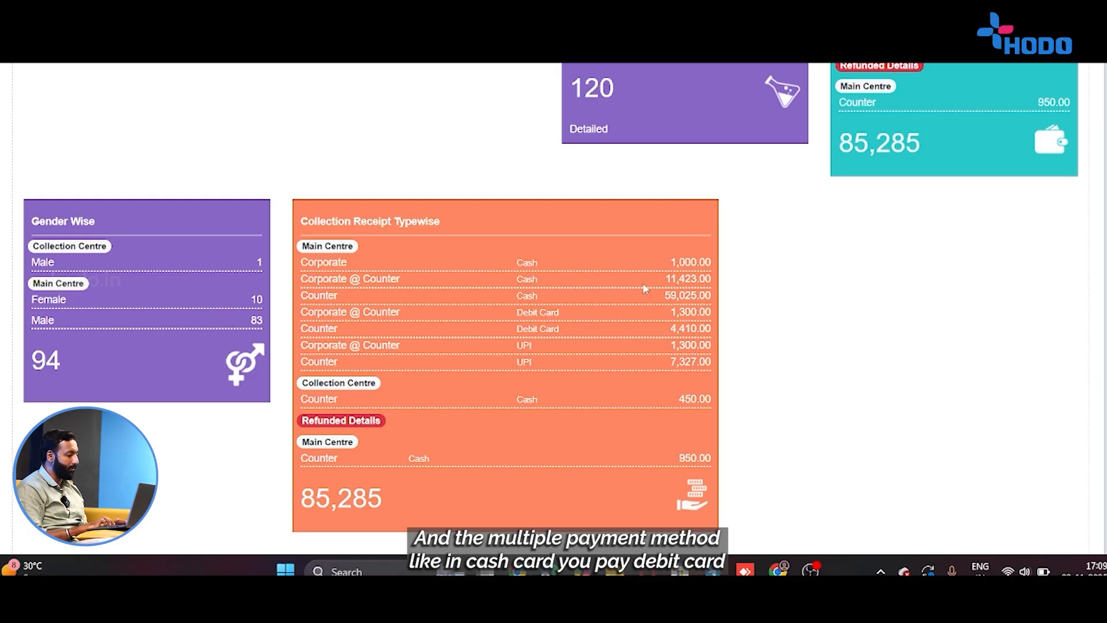
pyautogui.scroll(-2, 645, 288)
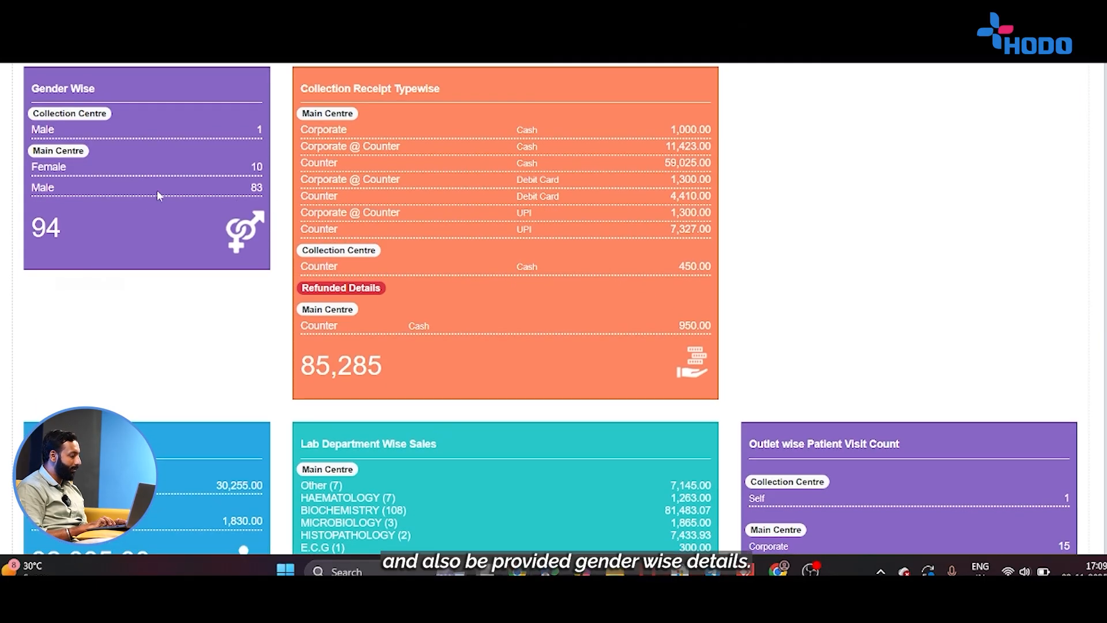
pyautogui.scroll(-5, 55, 177)
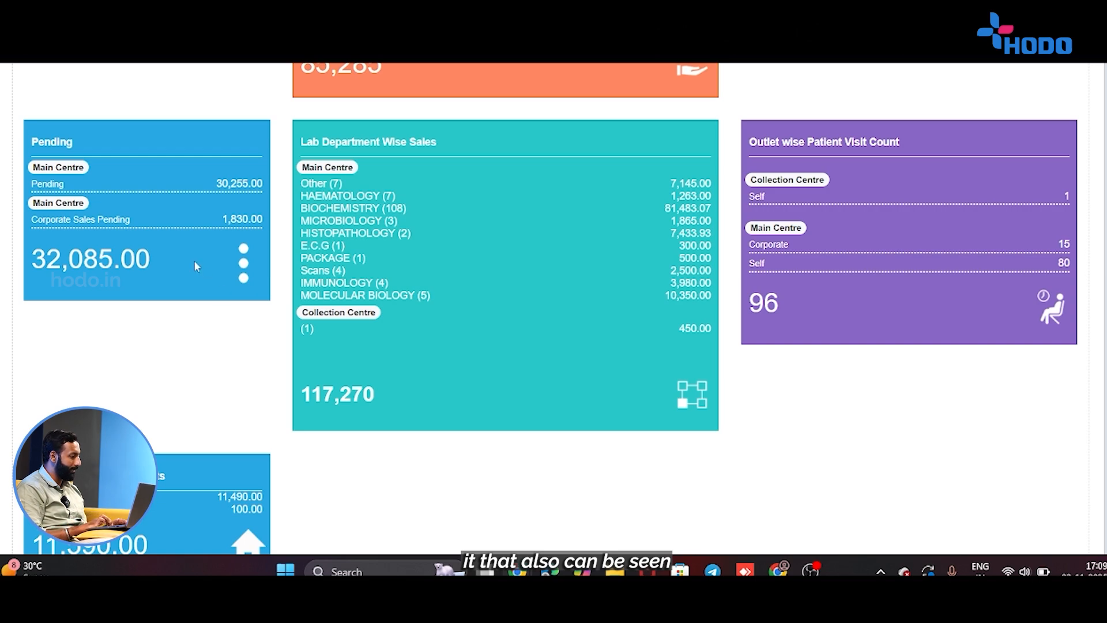
pyautogui.scroll(-1, 365, 334)
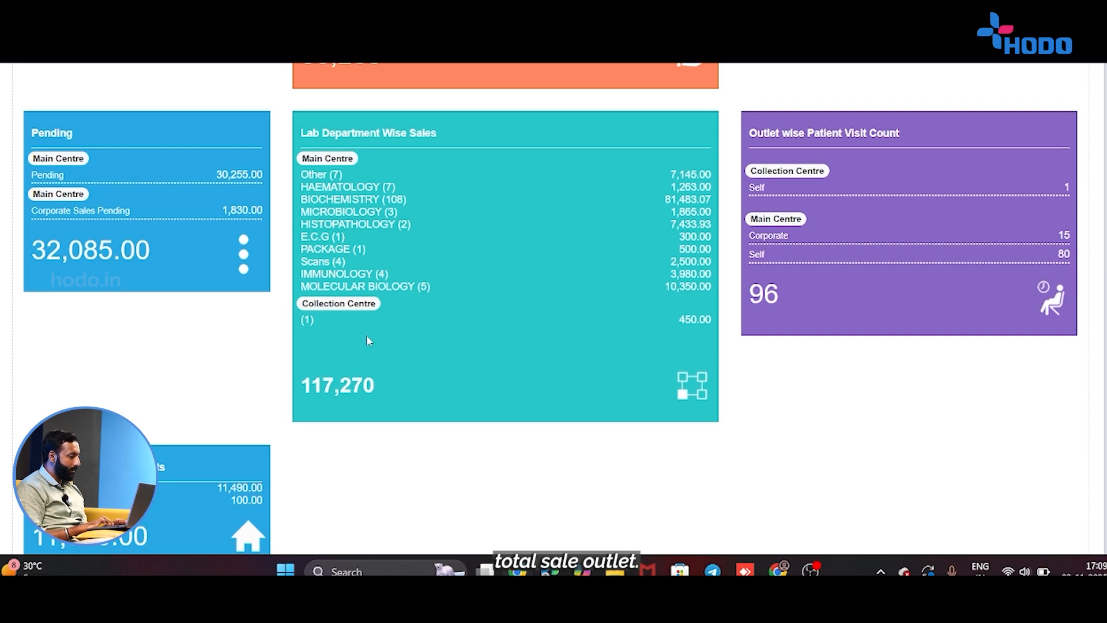
pyautogui.scroll(-2, 366, 335)
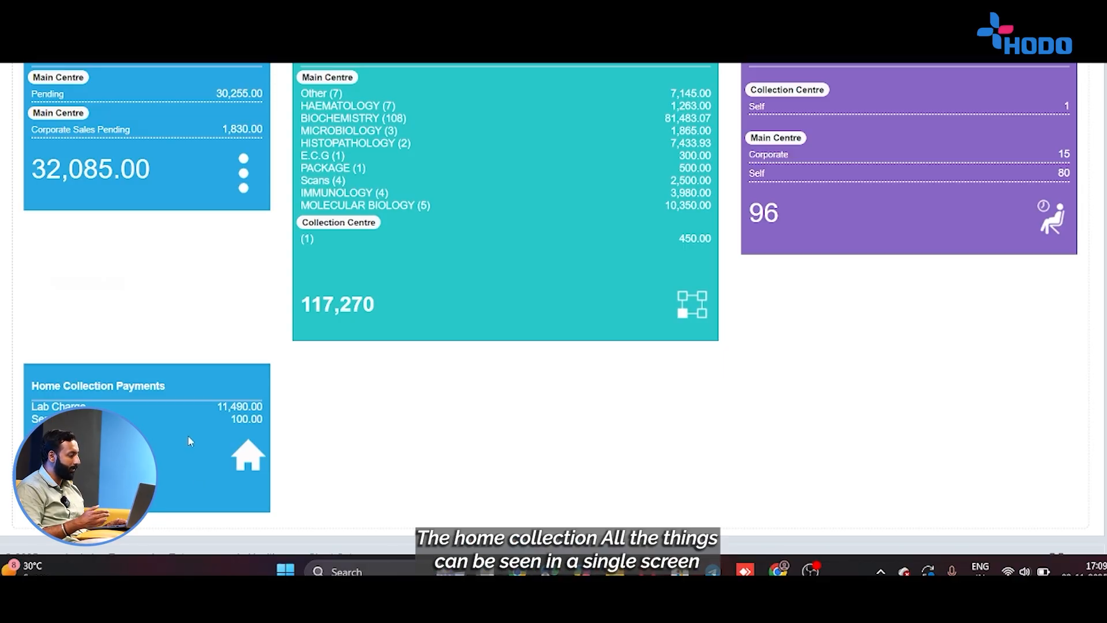
pyautogui.scroll(10, 449, 292)
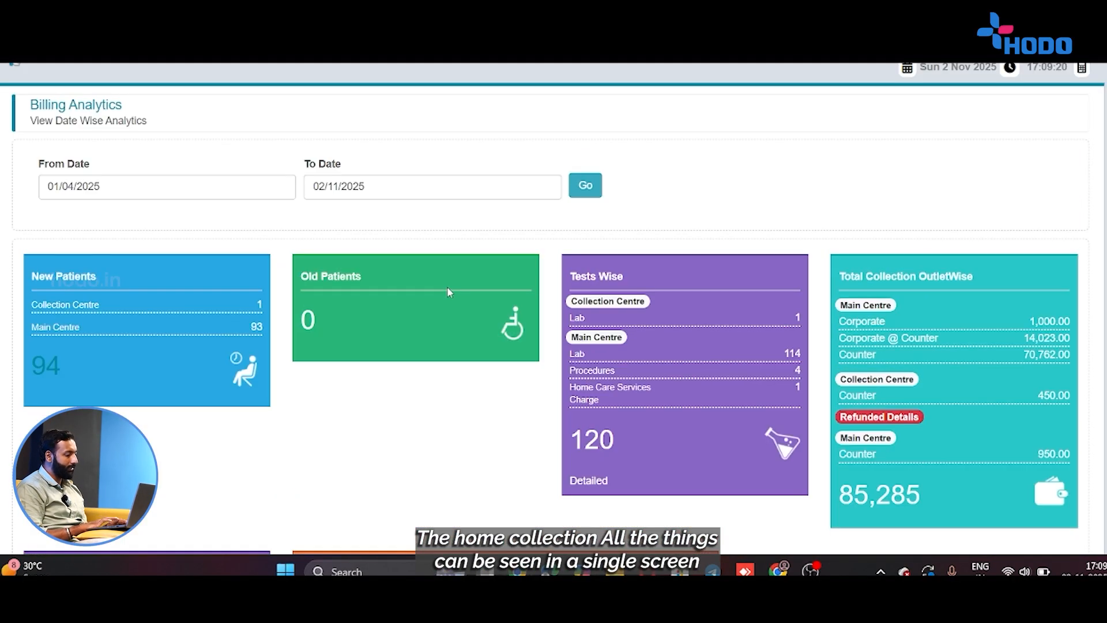
pyautogui.scroll(-7, 448, 286)
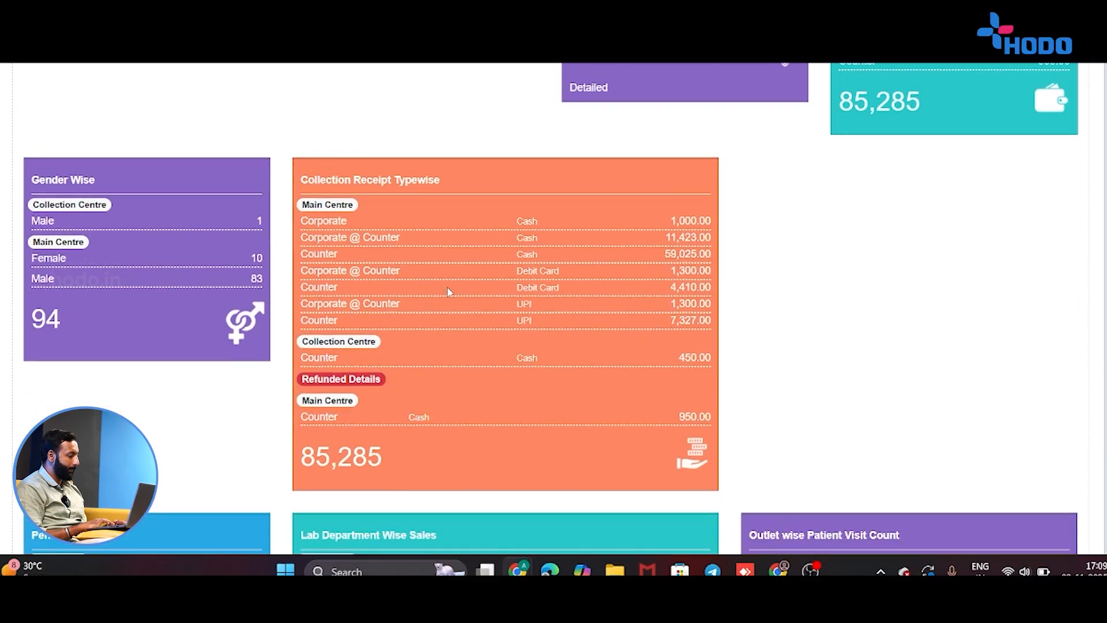
pyautogui.scroll(7, 447, 286)
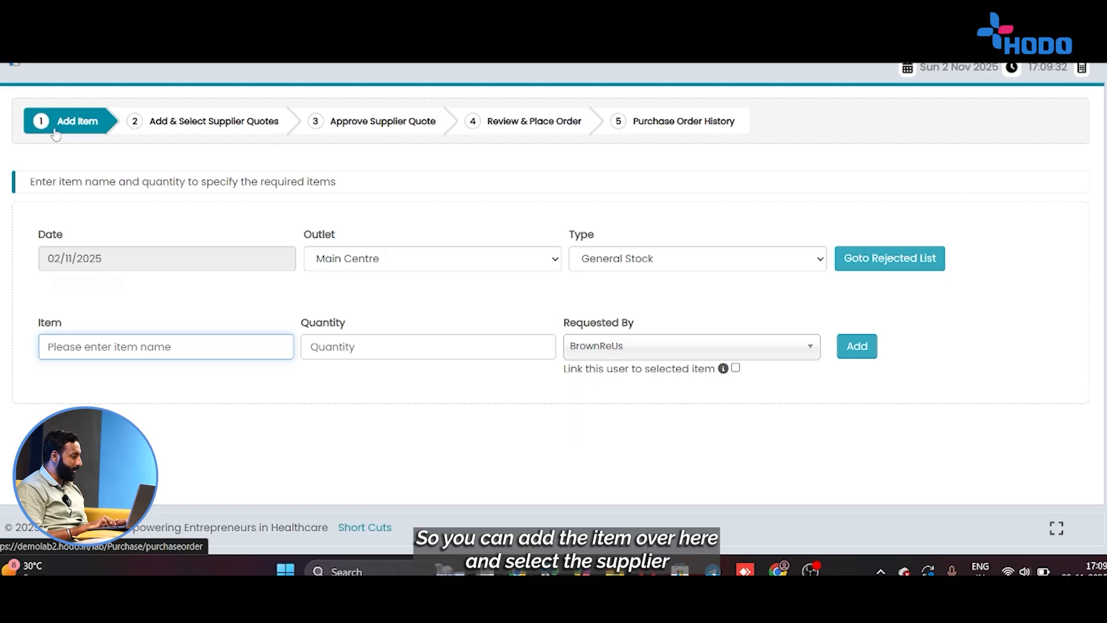
# Step through supplier quotes, quote approval, final review and order history, then return to the patient list.
pyautogui.click(178, 135)
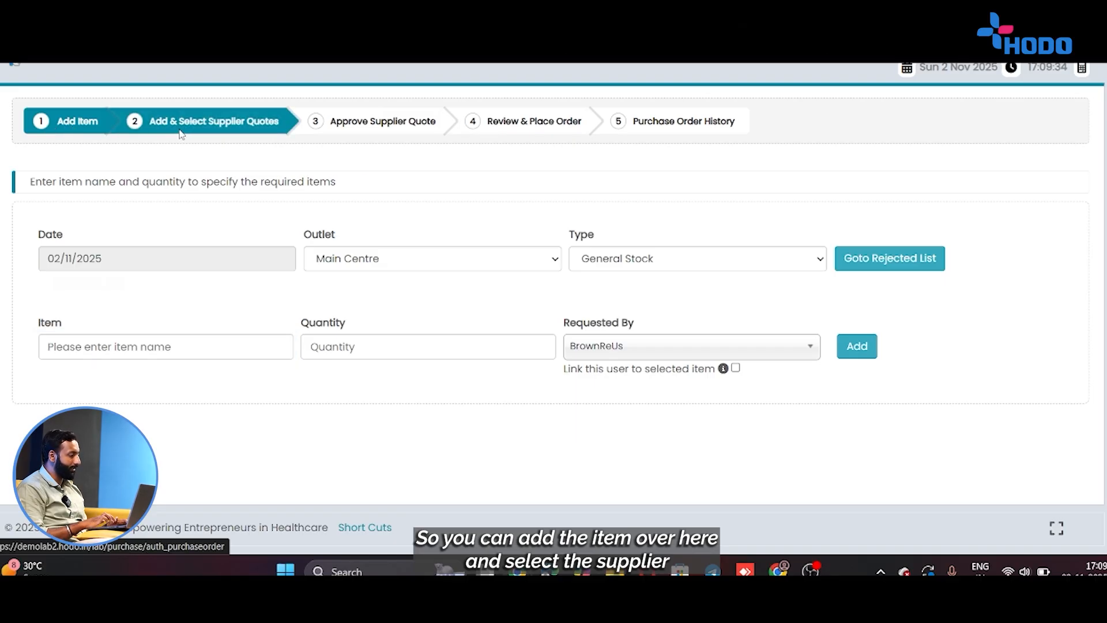
pyautogui.click(374, 124)
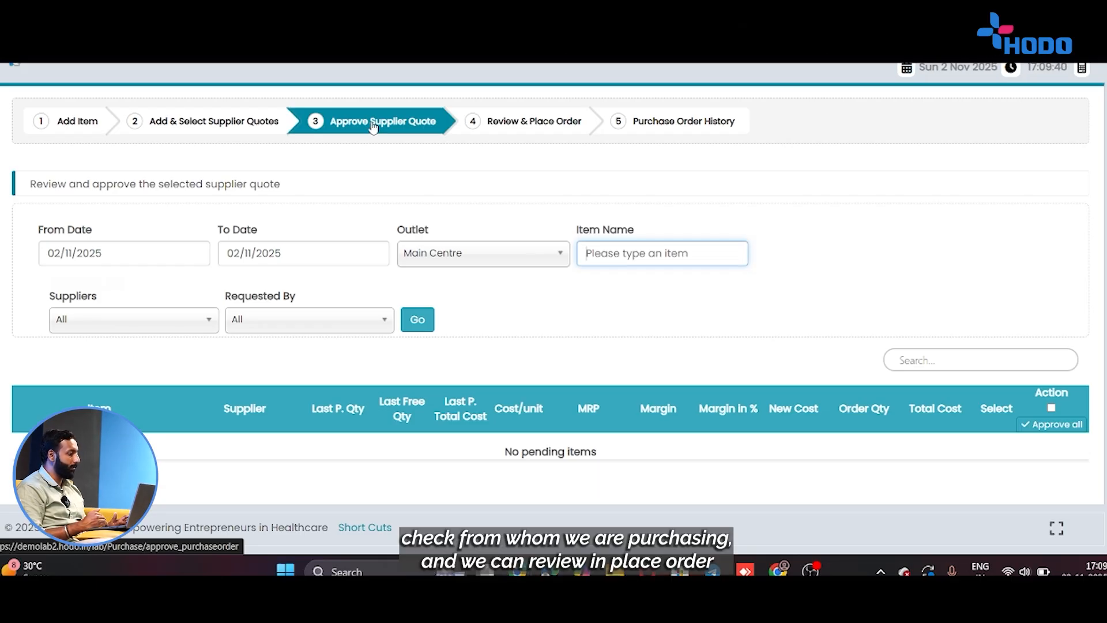
pyautogui.click(545, 136)
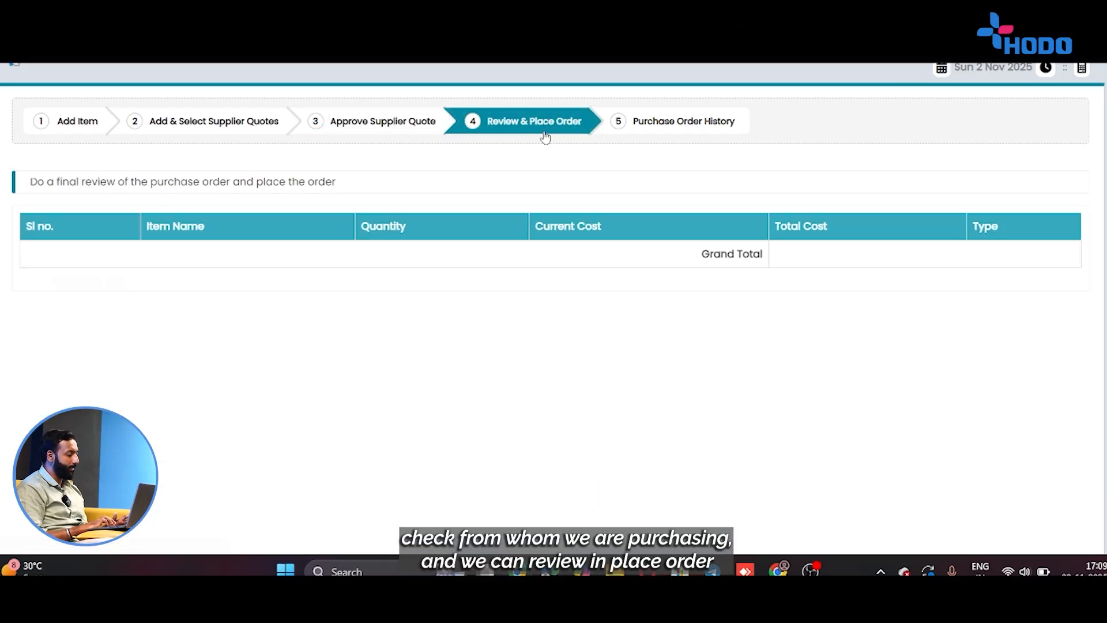
pyautogui.click(687, 123)
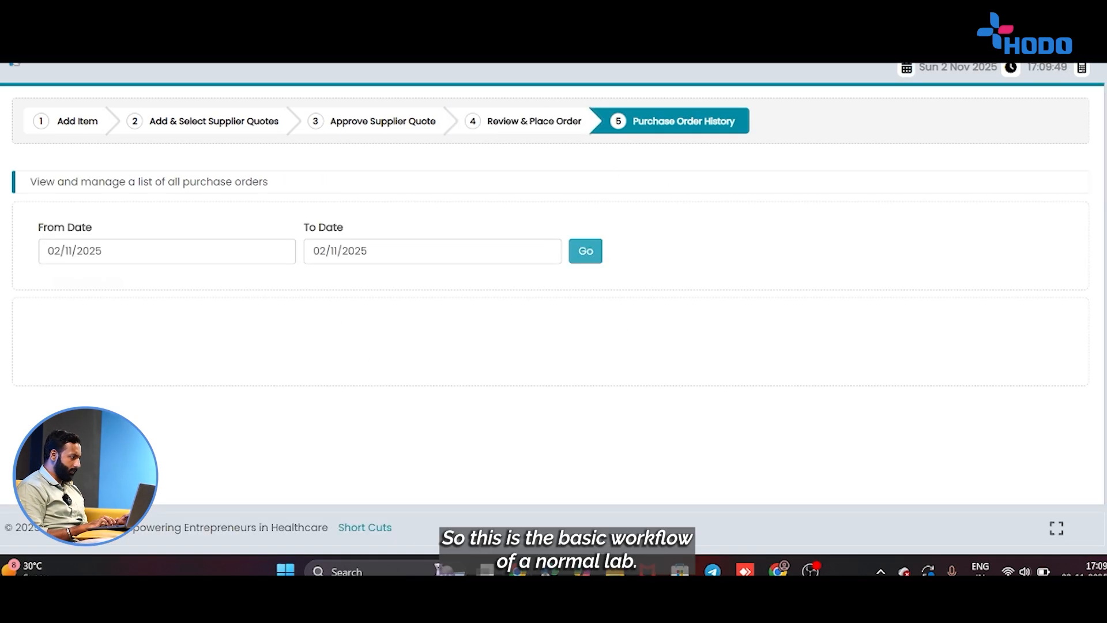
pyautogui.hotkey('ctrl', 'Tab')
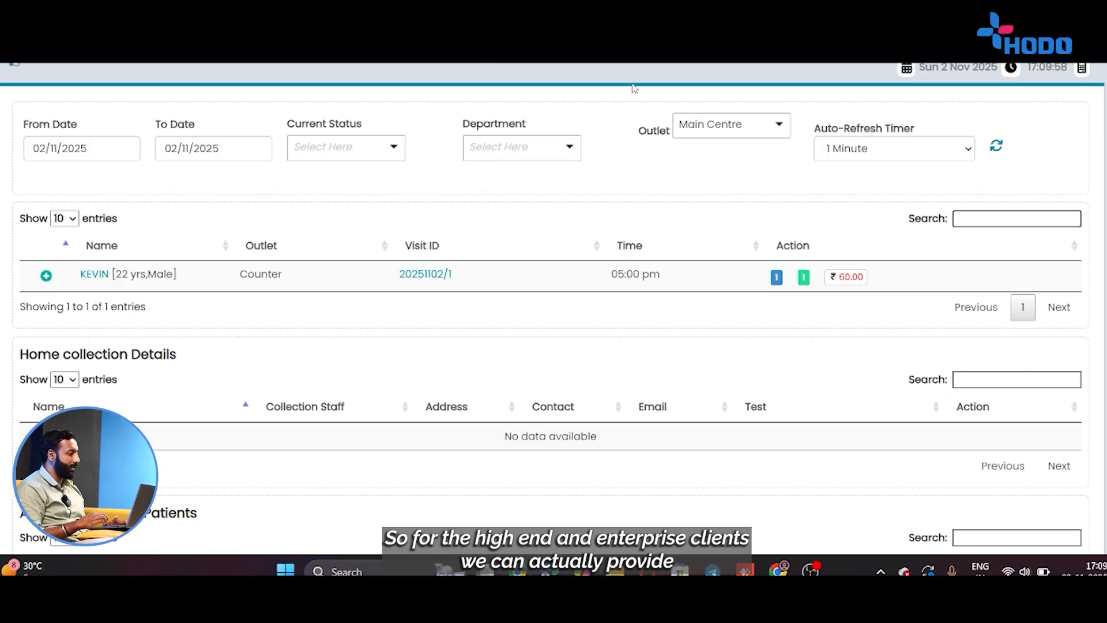
# Scan the enterprise sample-status table, then return to the patient list and open the module menu.
pyautogui.hotkey('ctrl', 'Tab')
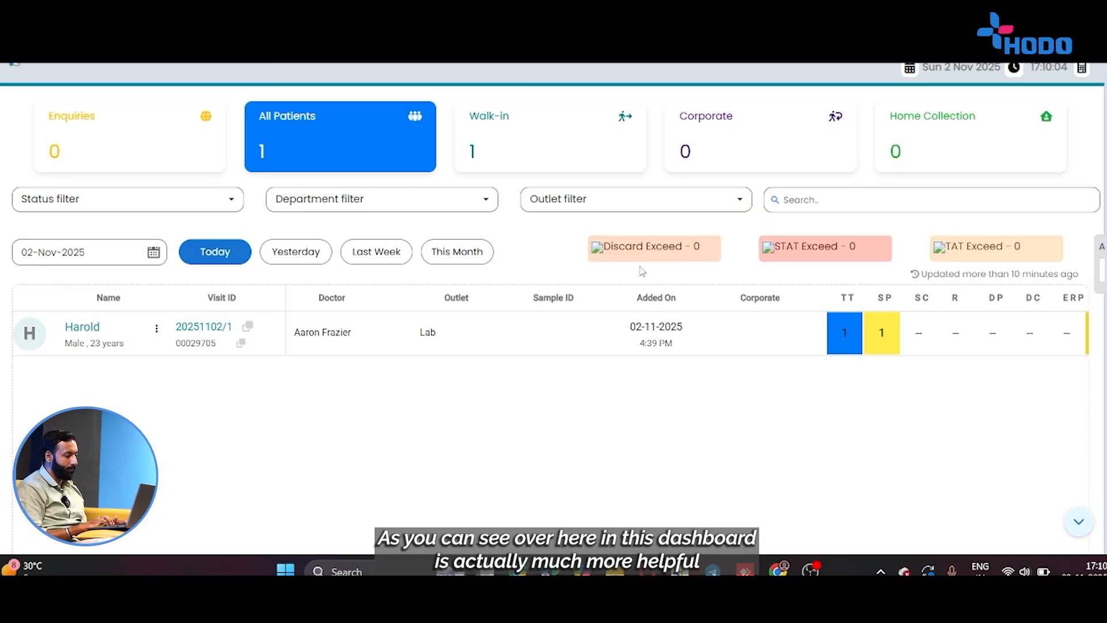
pyautogui.hscroll(3, 888, 333)
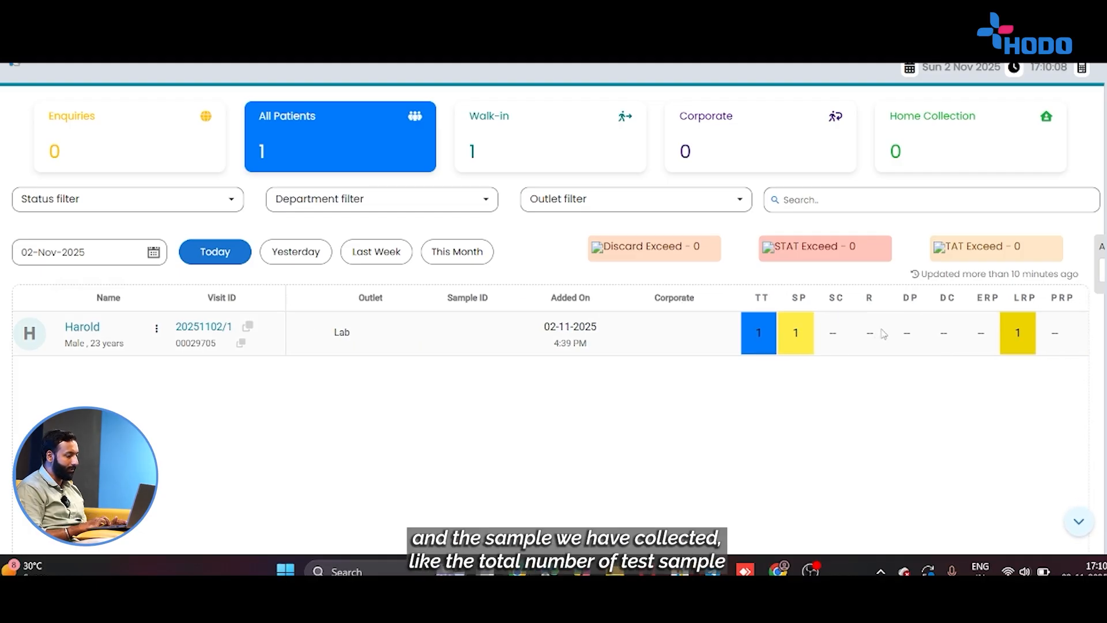
pyautogui.hscroll(2, 882, 334)
pyautogui.hscroll(1, 882, 333)
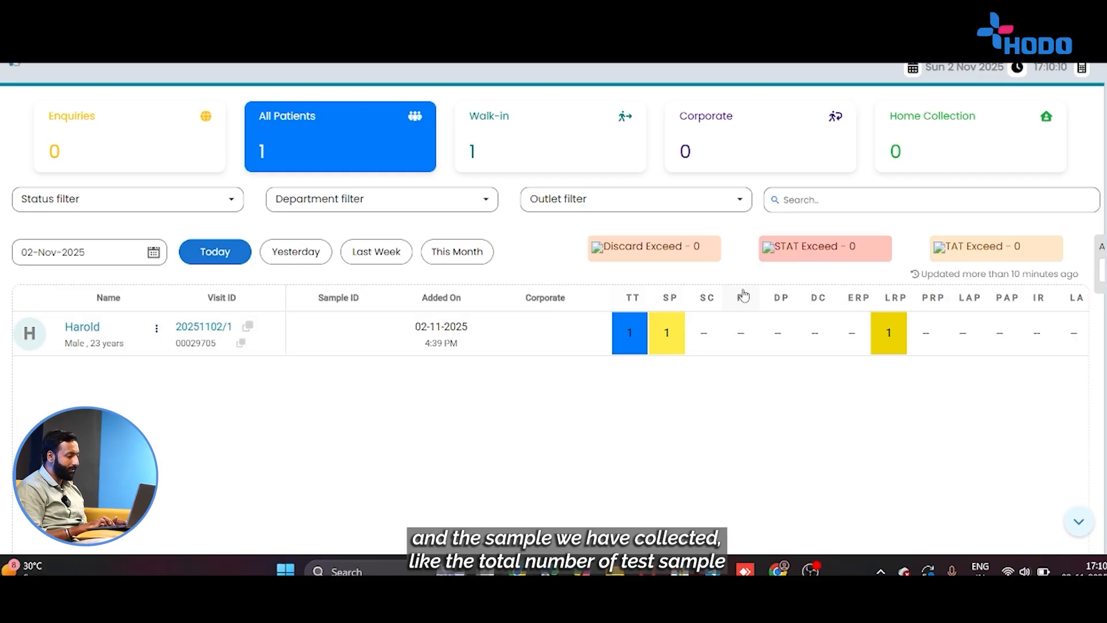
pyautogui.hscroll(2, 795, 333)
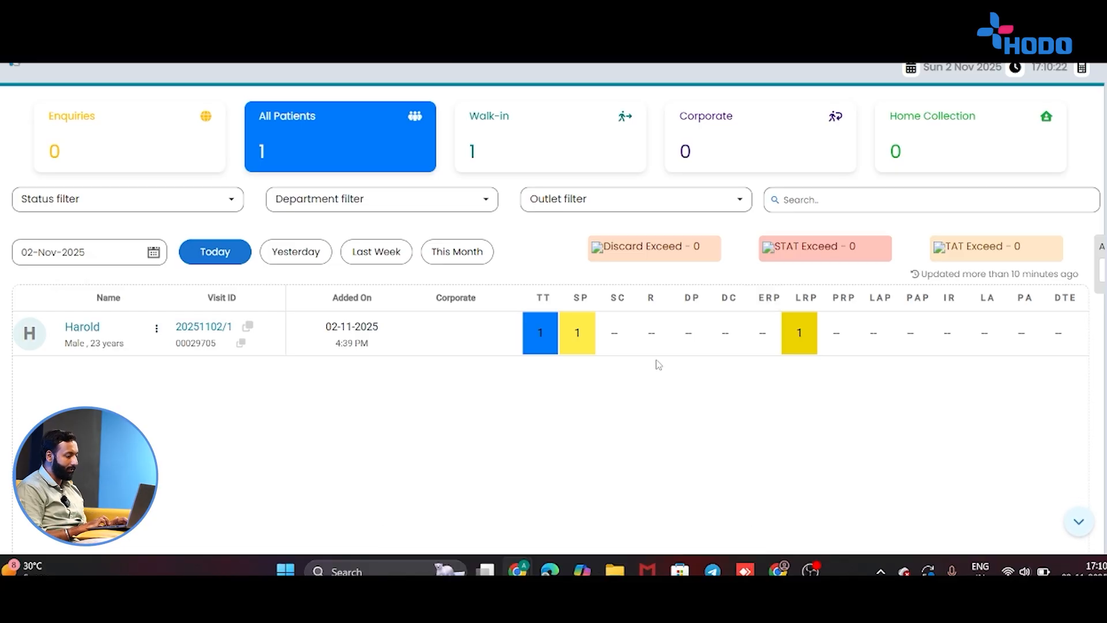
pyautogui.hscroll(5, 659, 364)
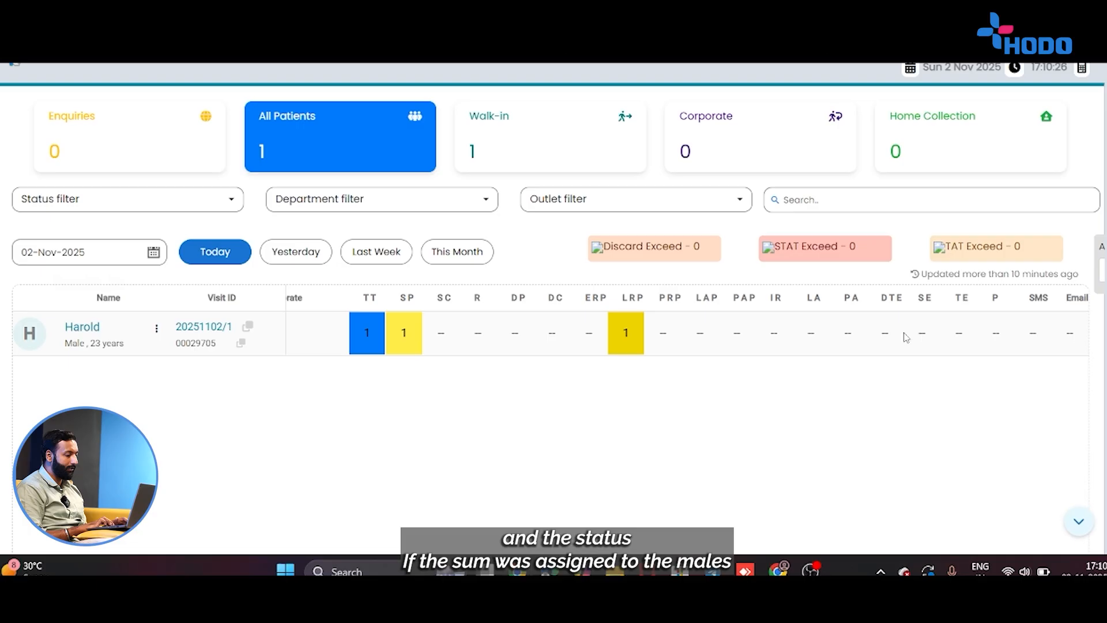
pyautogui.hscroll(-10, 906, 337)
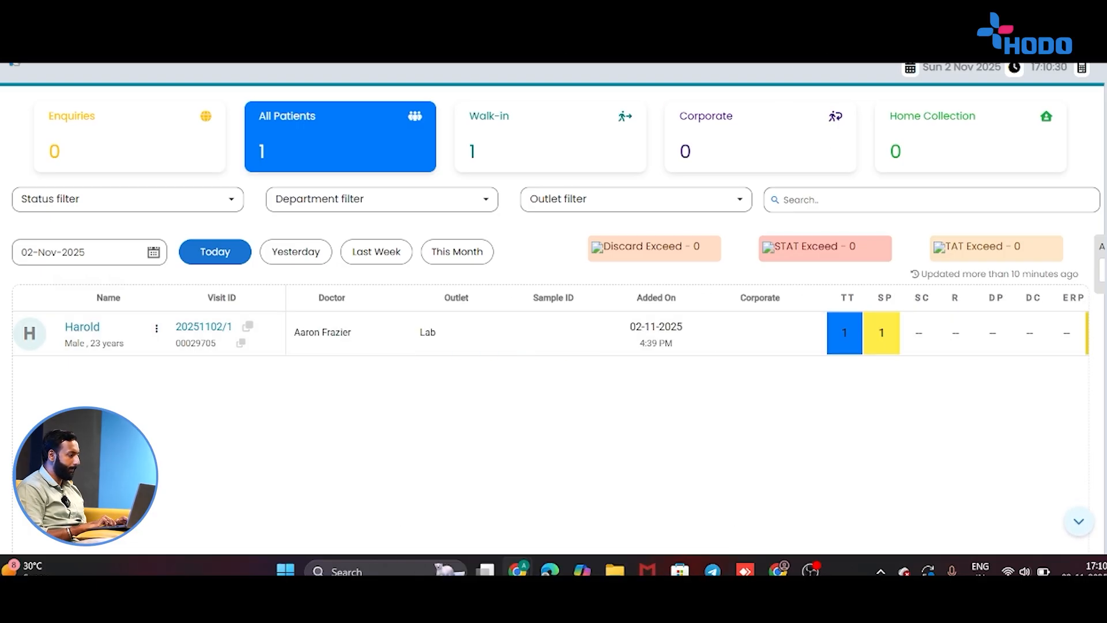
pyautogui.click(732, 35)
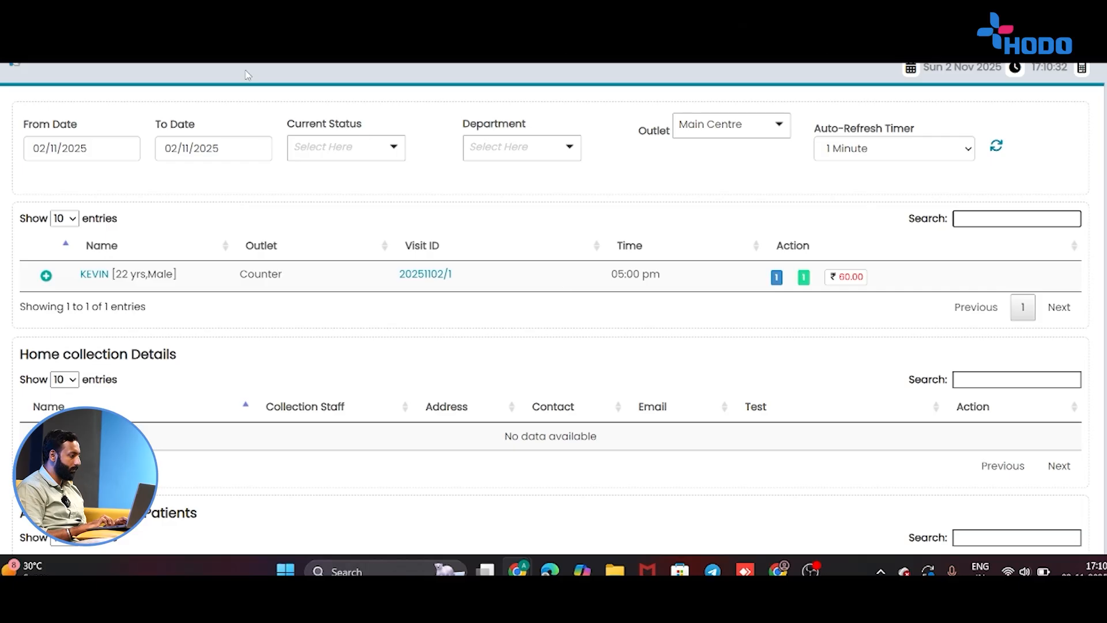
pyautogui.click(294, 43)
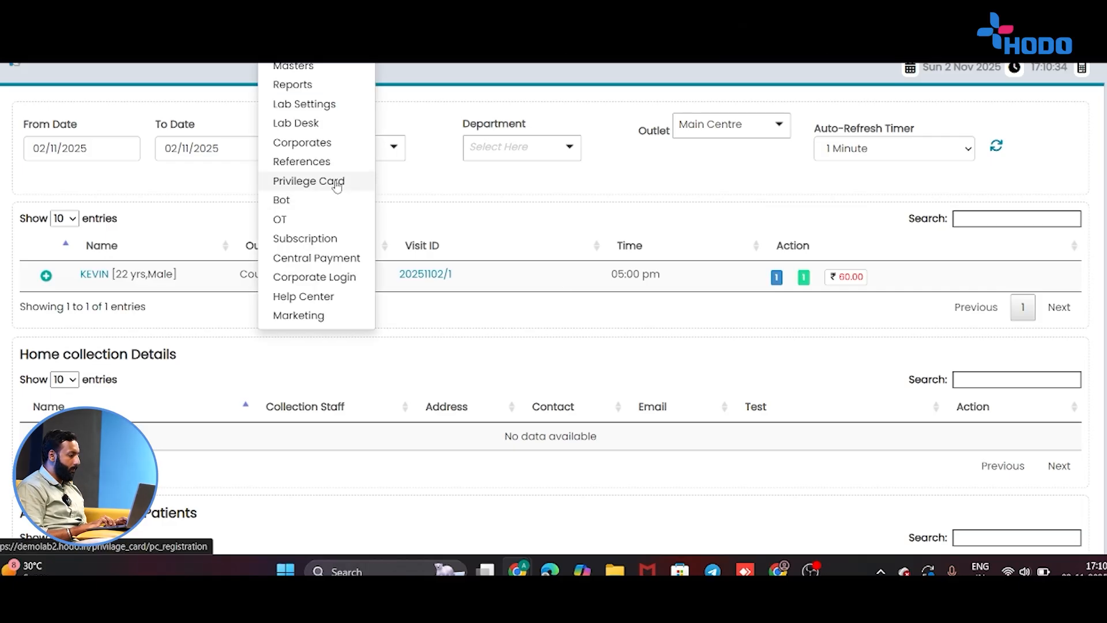